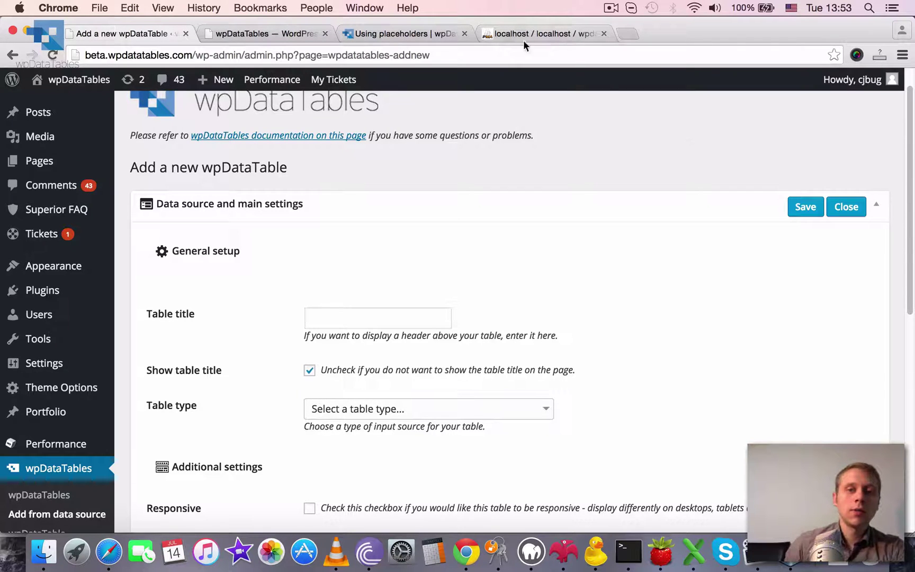
Open the Using placeholders documentation page and highlight its opening definition of placeholders.
{"action": "left_click", "coordinate": [420, 33]}
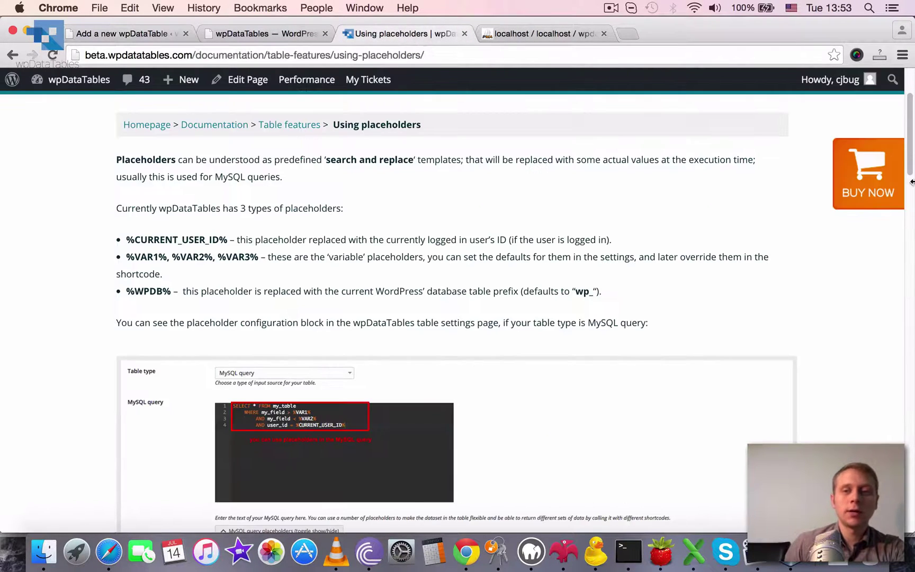
{"action": "left_click_drag", "start_coordinate": [910, 163], "coordinate": [910, 139]}
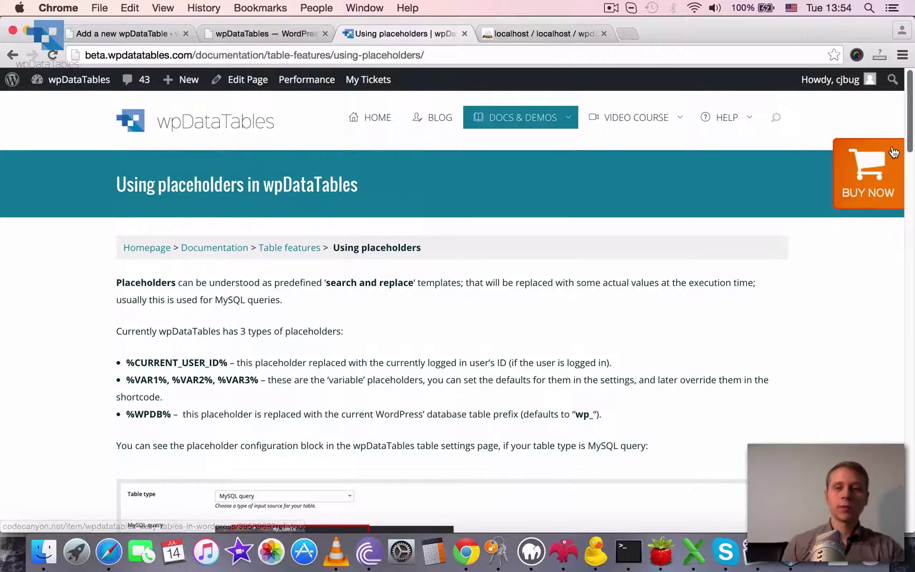
{"action": "scroll", "coordinate": [909, 95], "scroll_direction": "down", "scroll_amount": 2}
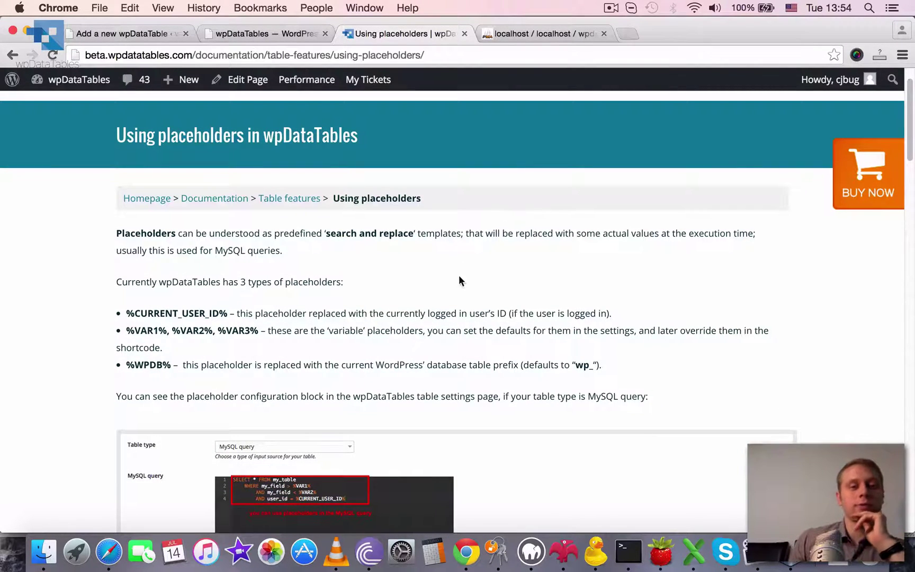
{"action": "left_click_drag", "start_coordinate": [116, 232], "coordinate": [463, 241]}
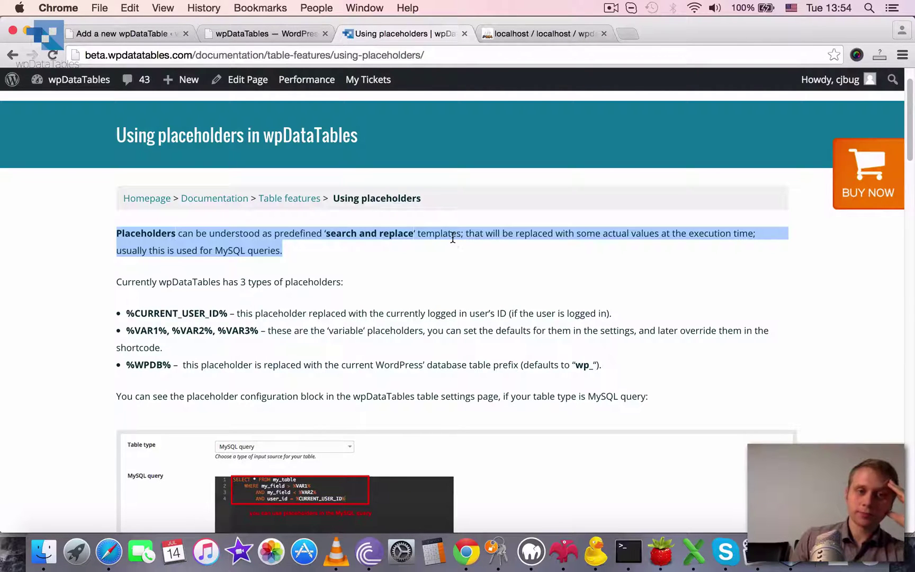
{"action": "left_click_drag", "start_coordinate": [908, 122], "coordinate": [905, 151]}
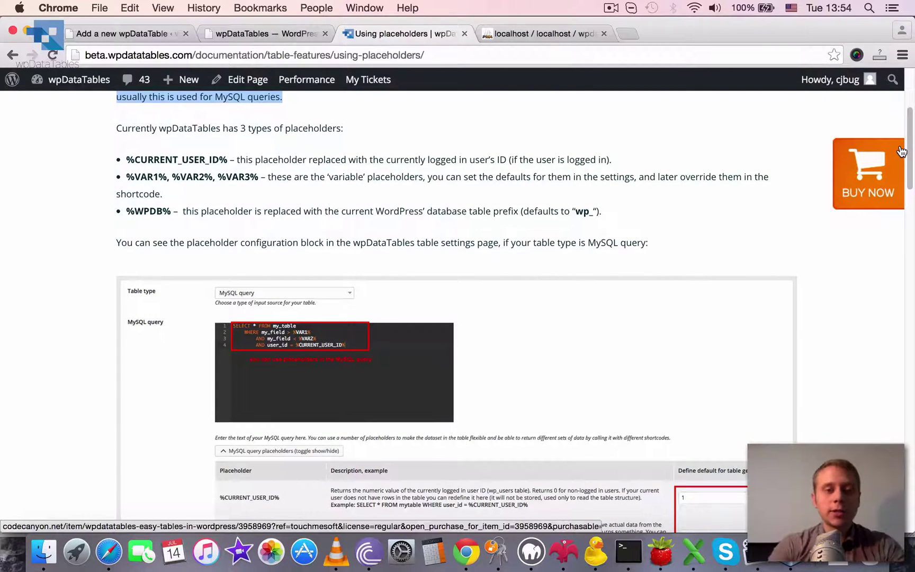
Highlight the %CURRENT_USER_ID% placeholder and the %VAR1%, %VAR2%, %VAR3% variable placeholders.
{"action": "double_click", "coordinate": [186, 164]}
{"action": "left_click_drag", "start_coordinate": [126, 181], "coordinate": [259, 179]}
{"action": "left_click", "coordinate": [332, 174]}
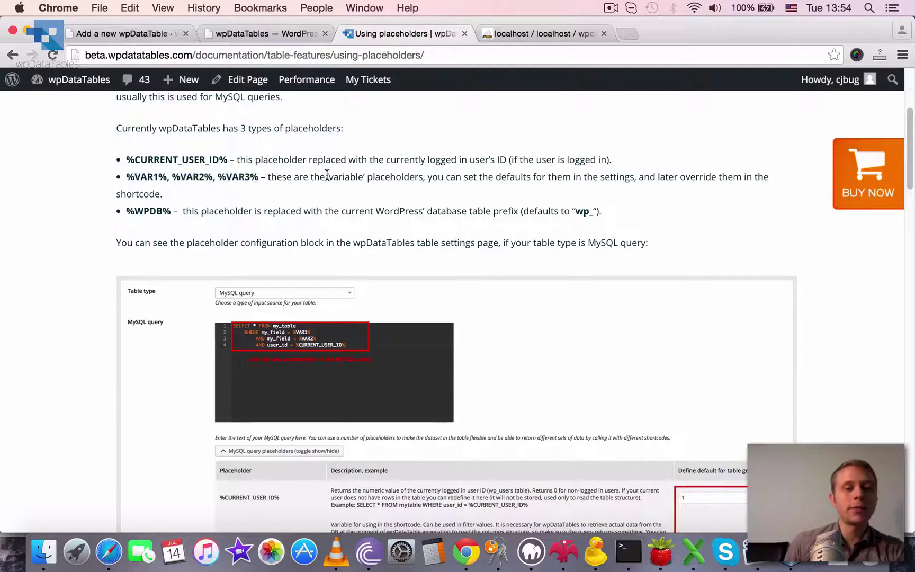
{"action": "double_click", "coordinate": [142, 178]}
{"action": "double_click", "coordinate": [195, 178]}
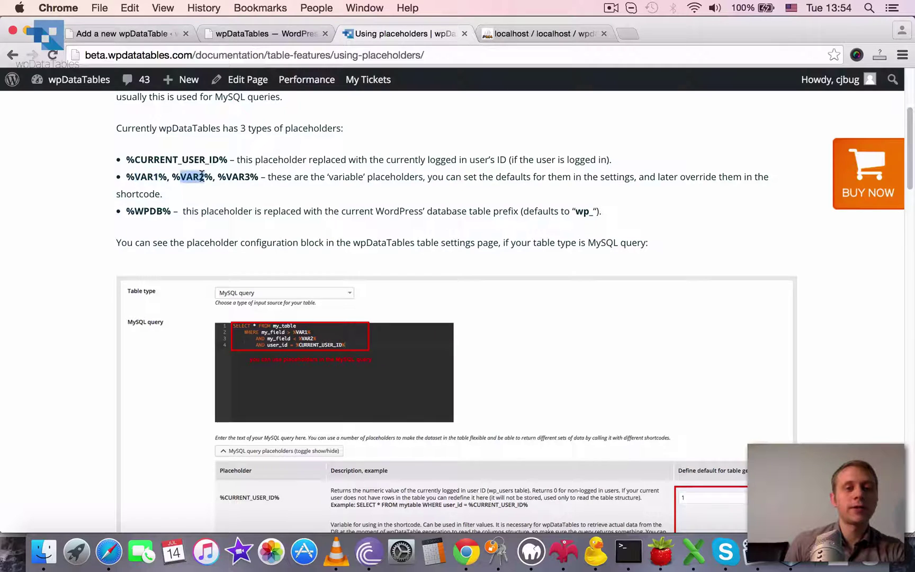
{"action": "double_click", "coordinate": [236, 178]}
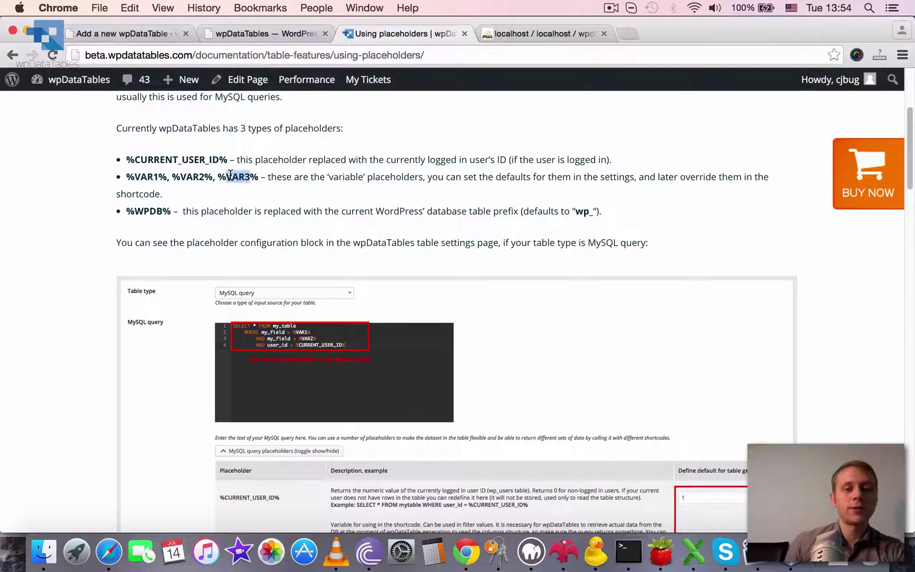
Highlight the %WPDB% placeholder, its default 'wp_' prefix, and %CURRENT_USER_ID% again.
{"action": "double_click", "coordinate": [148, 211]}
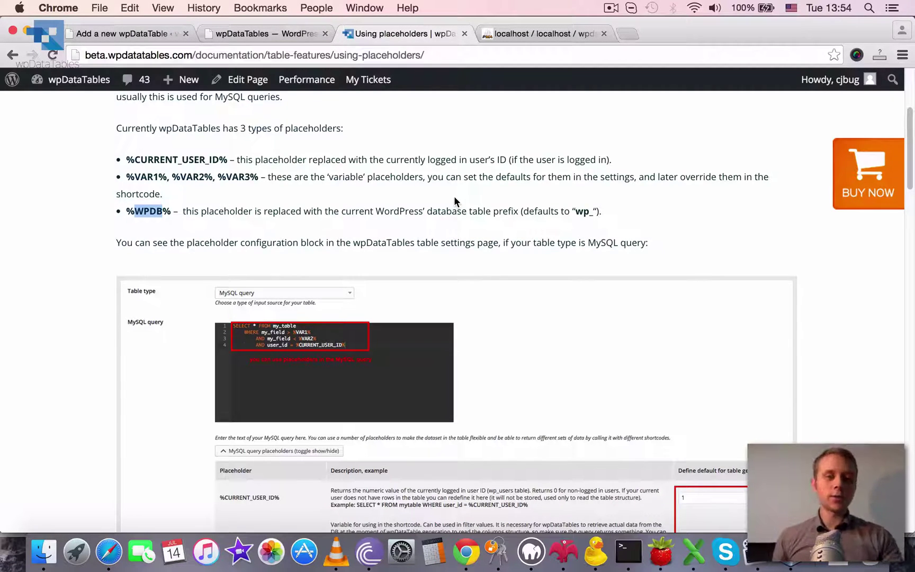
{"action": "double_click", "coordinate": [583, 212]}
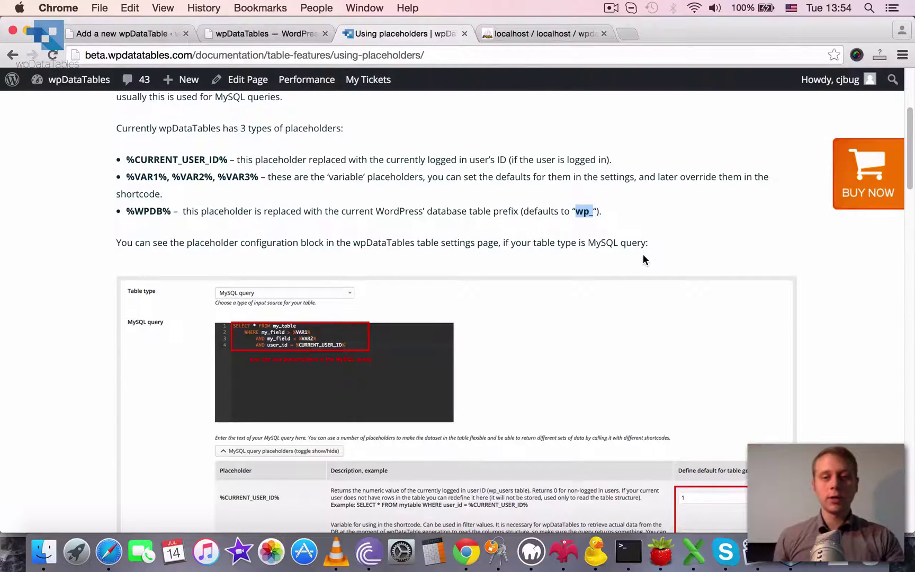
{"action": "double_click", "coordinate": [220, 154]}
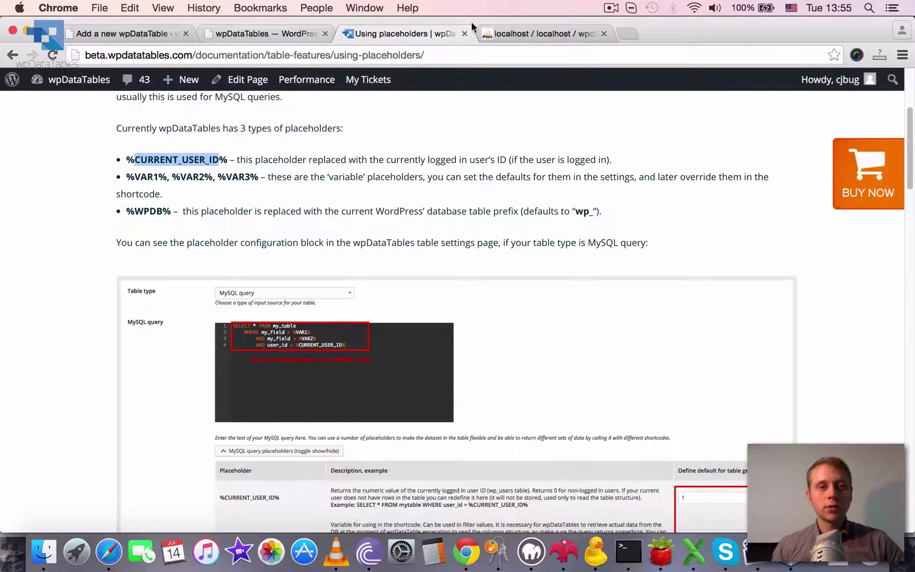
Scroll through the City table's rows and CountryCode values in phpMyAdmin, then go back to the new table form.
{"action": "left_click", "coordinate": [512, 33]}
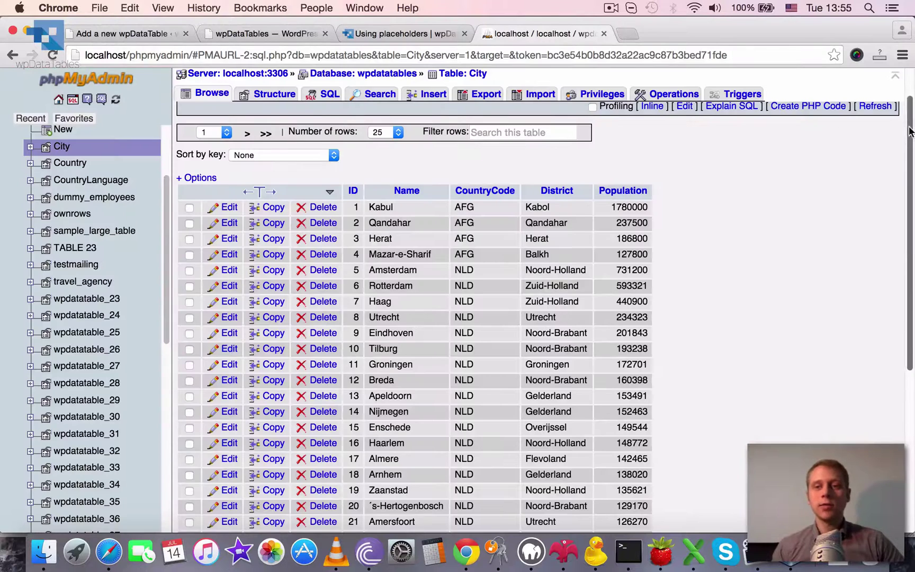
{"action": "scroll", "coordinate": [909, 130], "scroll_direction": "up", "scroll_amount": 2}
{"action": "scroll", "coordinate": [909, 130], "scroll_direction": "down", "scroll_amount": 1}
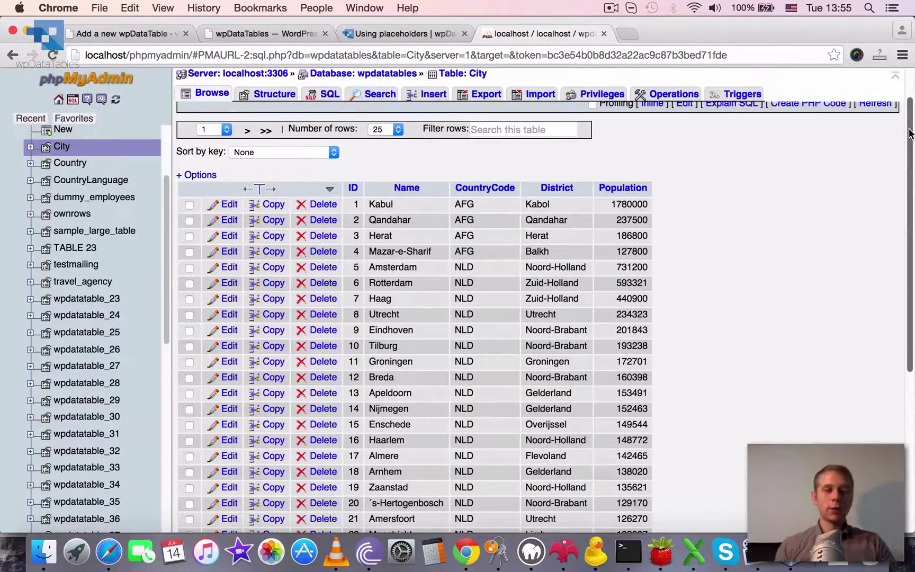
{"action": "mouse_move", "coordinate": [909, 133]}
{"action": "left_mouse_down"}
{"action": "mouse_move", "coordinate": [906, 155]}
{"action": "mouse_move", "coordinate": [906, 130]}
{"action": "left_mouse_up"}
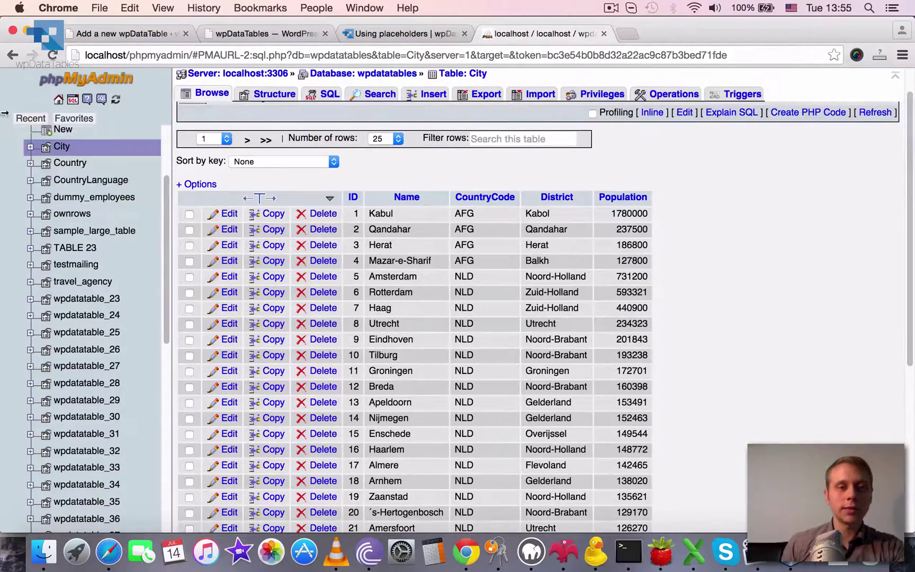
{"action": "scroll", "coordinate": [673, 204], "scroll_direction": "down", "scroll_amount": 1}
{"action": "scroll", "coordinate": [477, 196], "scroll_direction": "down", "scroll_amount": 2}
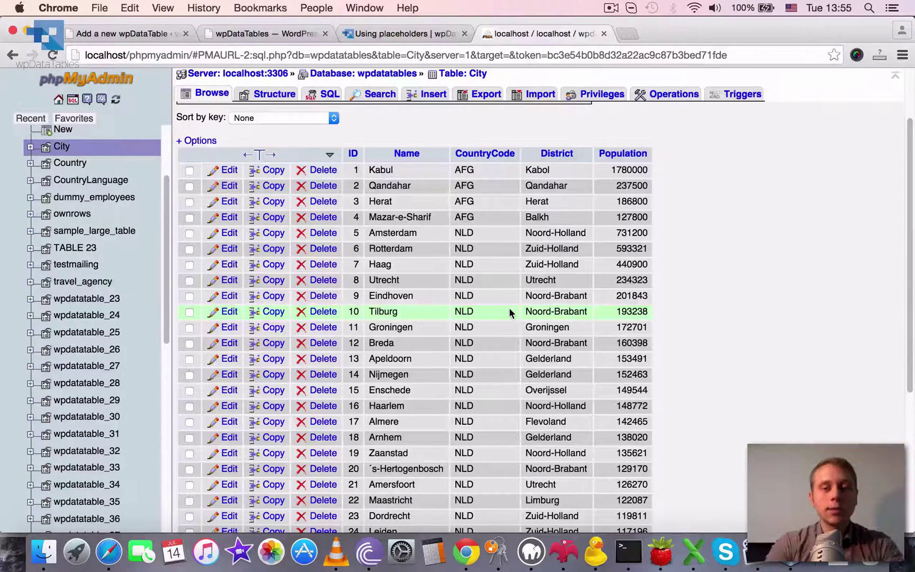
{"action": "left_click", "coordinate": [142, 31]}
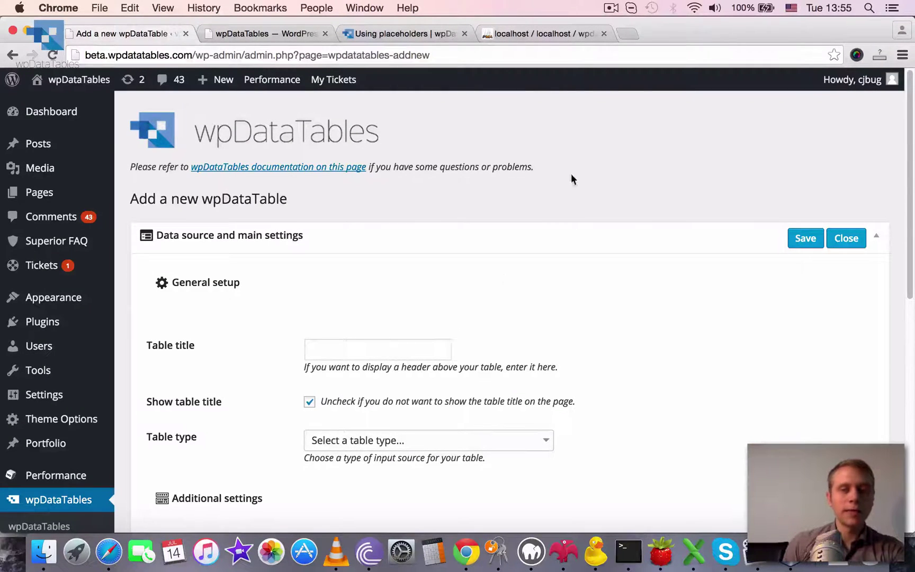
Enter 'Placeholders demo' as the new table's title.
{"action": "mouse_move", "coordinate": [81, 89]}
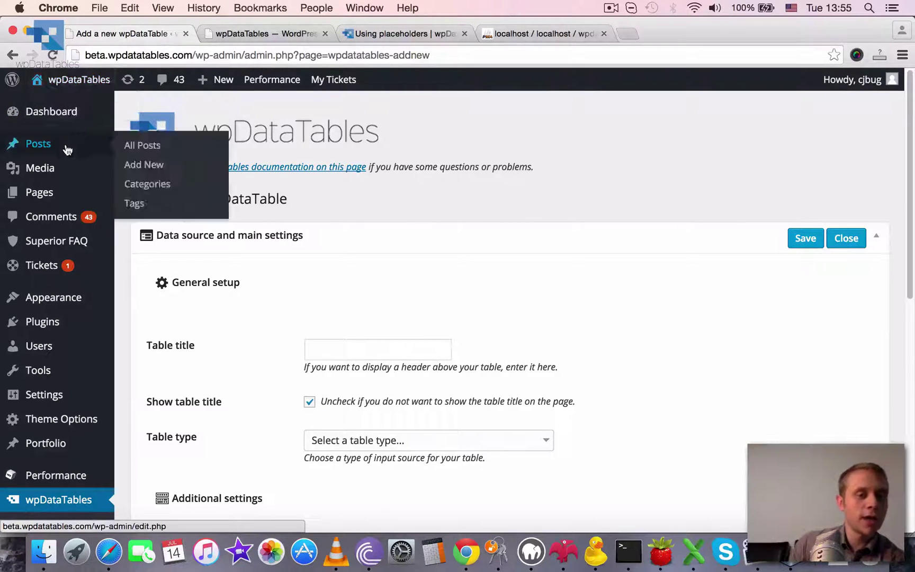
{"action": "mouse_move", "coordinate": [66, 105]}
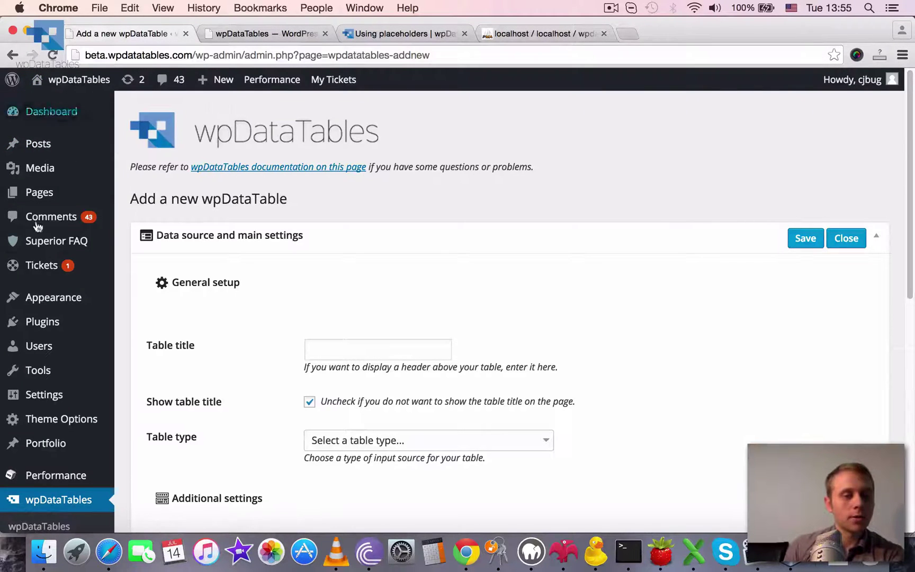
{"action": "scroll", "coordinate": [46, 248], "scroll_direction": "down", "scroll_amount": 5}
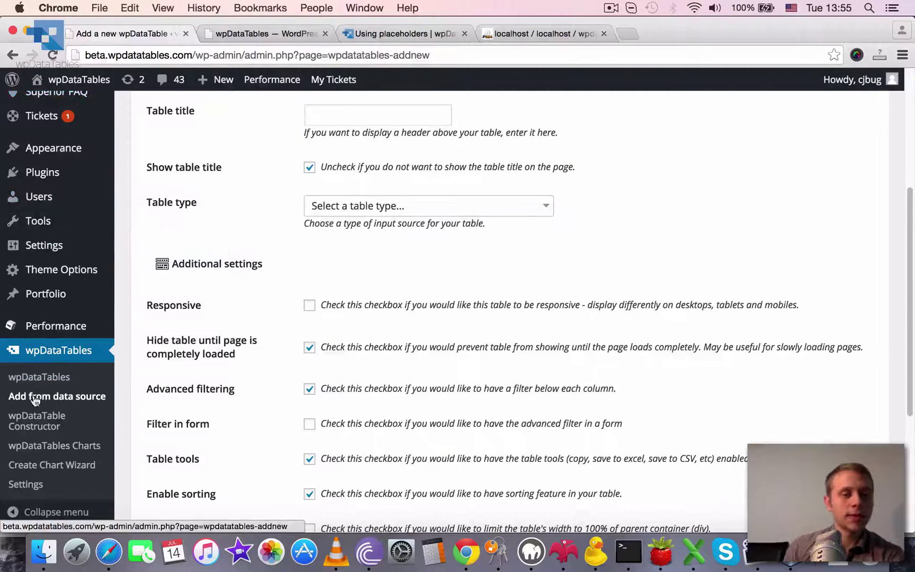
{"action": "scroll", "coordinate": [266, 365], "scroll_direction": "up", "scroll_amount": 5}
{"action": "left_click", "coordinate": [406, 352]}
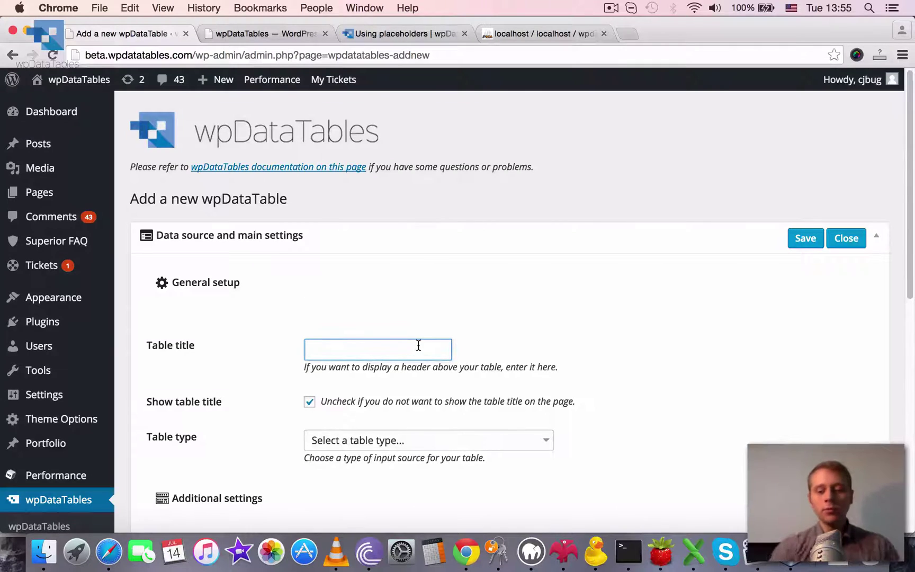
{"action": "type", "text": "Placeh"}
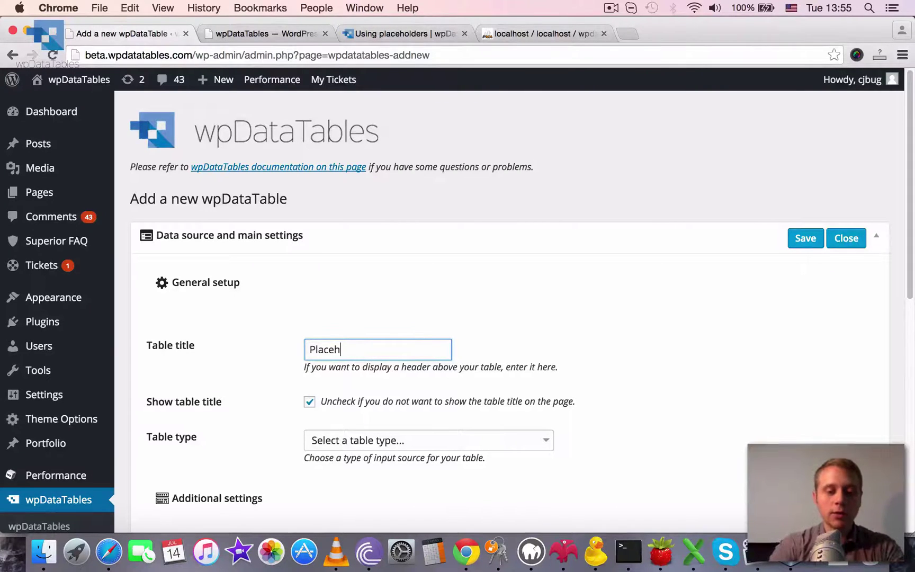
{"action": "type", "text": "olders demo"}
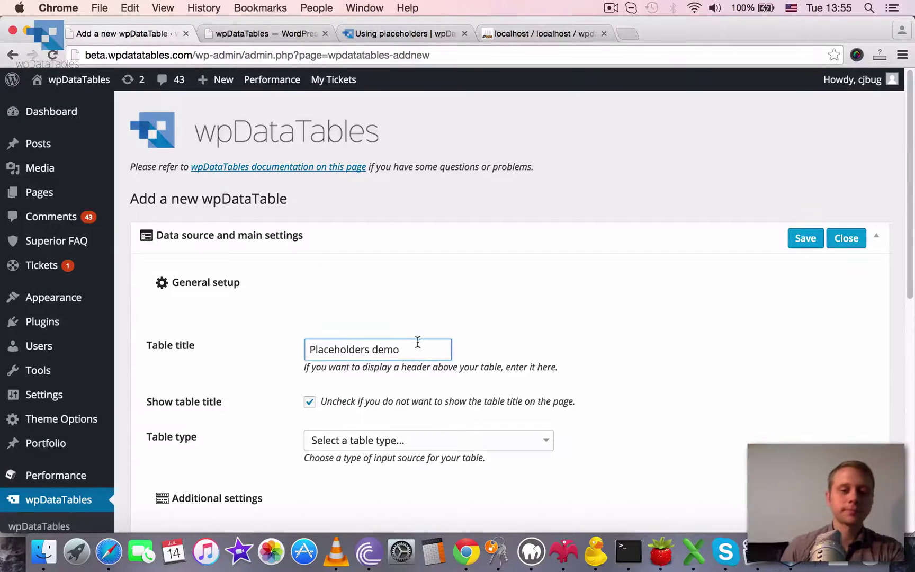
Set the table type to MySQL query.
{"action": "scroll", "coordinate": [417, 341], "scroll_direction": "down", "scroll_amount": 5}
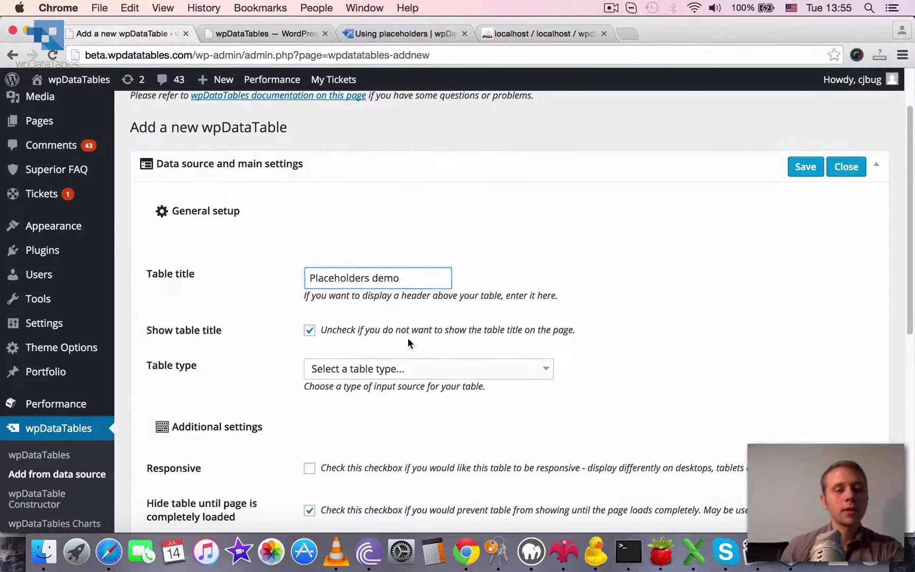
{"action": "left_click", "coordinate": [540, 295]}
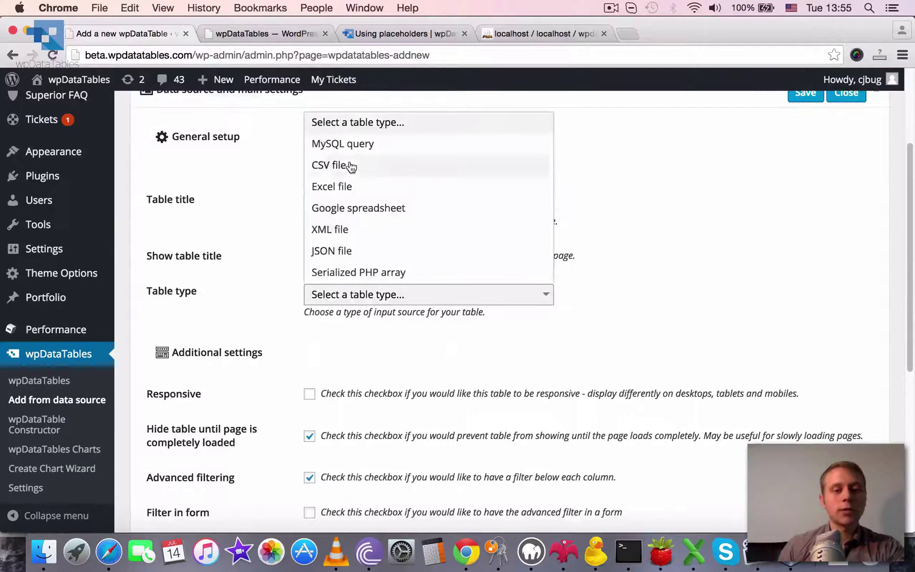
{"action": "left_click", "coordinate": [349, 143]}
{"action": "scroll", "coordinate": [691, 347], "scroll_direction": "down", "scroll_amount": 1}
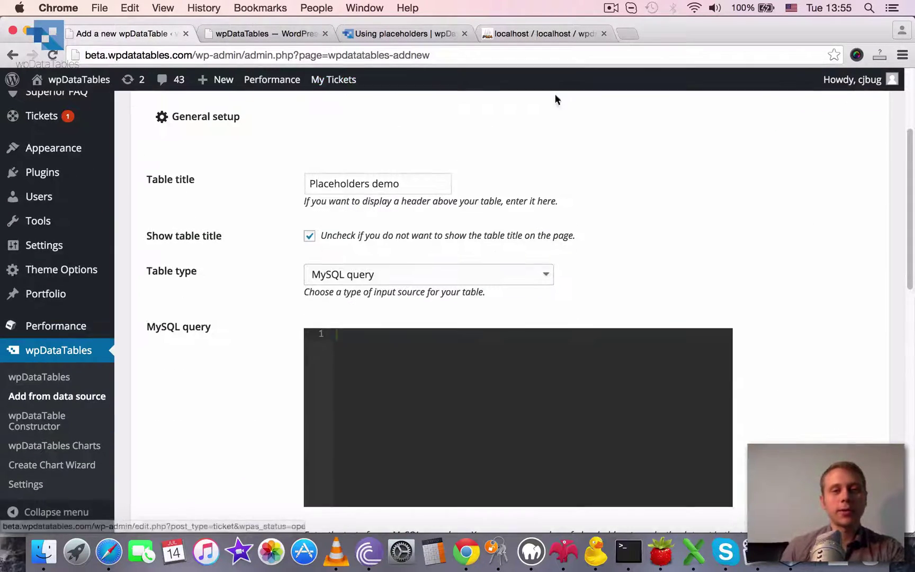
Type SELECT * FROM City into the MySQL query editor.
{"action": "left_click", "coordinate": [541, 33]}
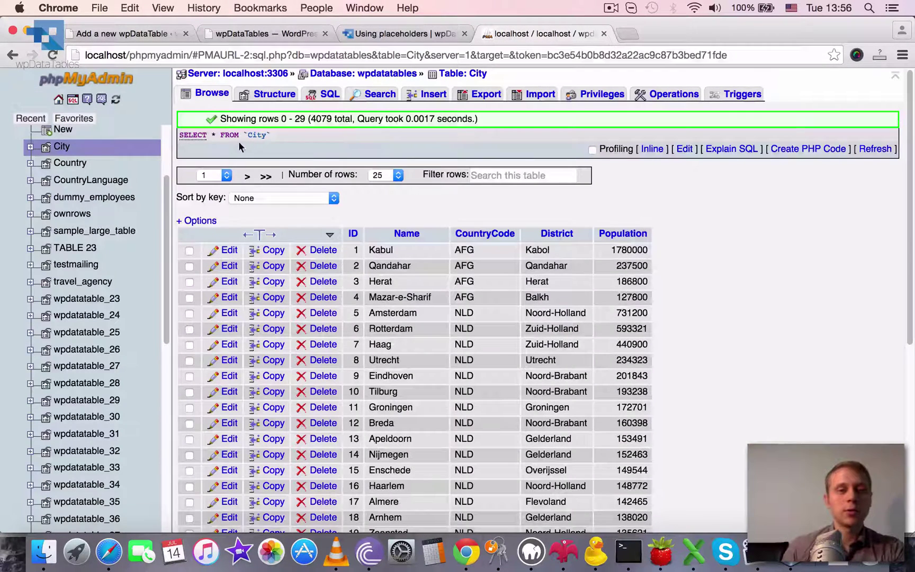
{"action": "left_click", "coordinate": [133, 33]}
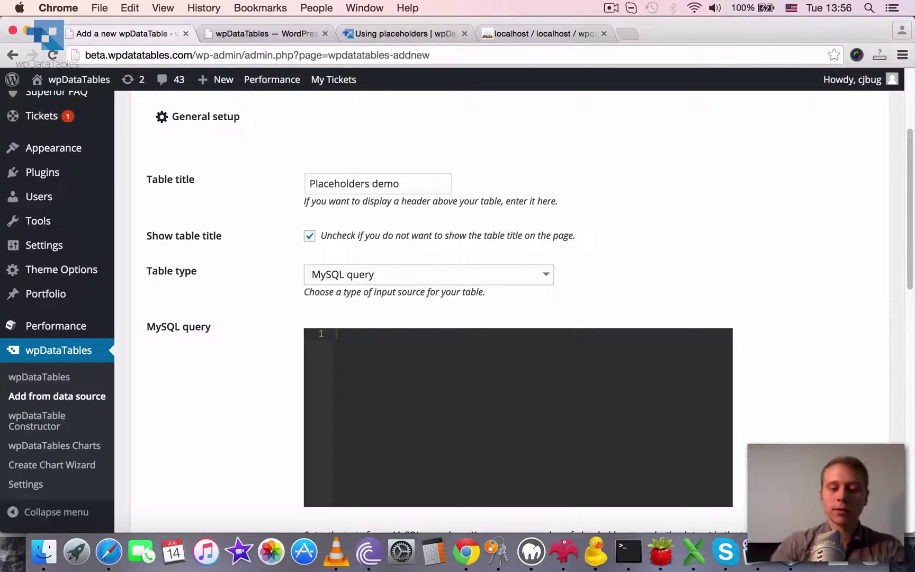
{"action": "scroll", "coordinate": [508, 313], "scroll_direction": "up", "scroll_amount": 3}
{"action": "scroll", "coordinate": [429, 253], "scroll_direction": "down", "scroll_amount": 4}
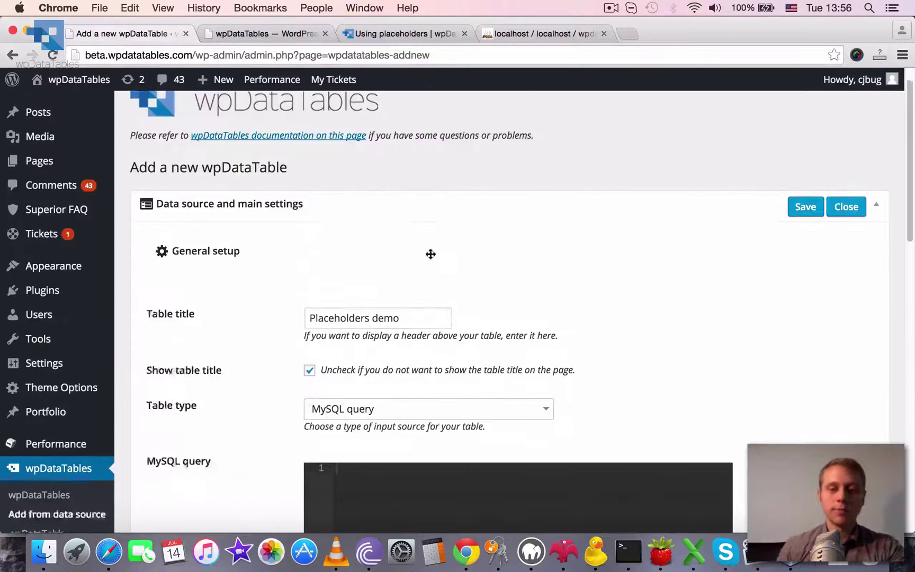
{"action": "type", "text": "SELE"}
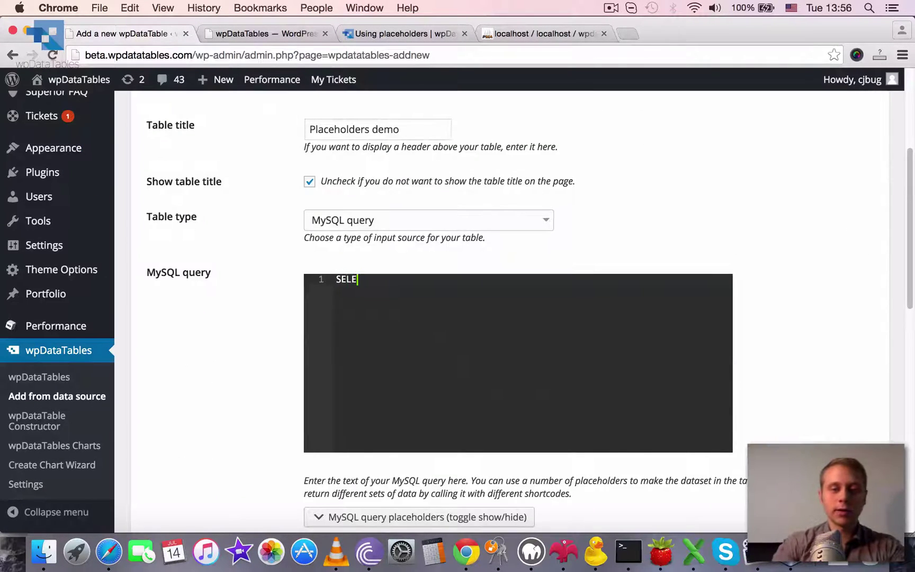
{"action": "type", "text": "CT * FROM"}
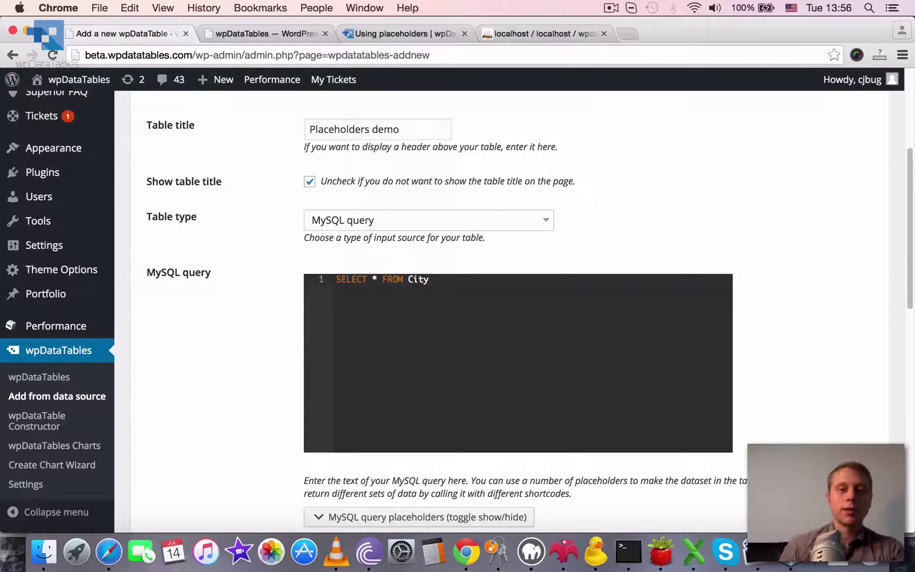
{"action": "type", "text": " City"}
Check City's columns in phpMyAdmin and continue the query with WHERE CountryCode =.
{"action": "left_click", "coordinate": [516, 33]}
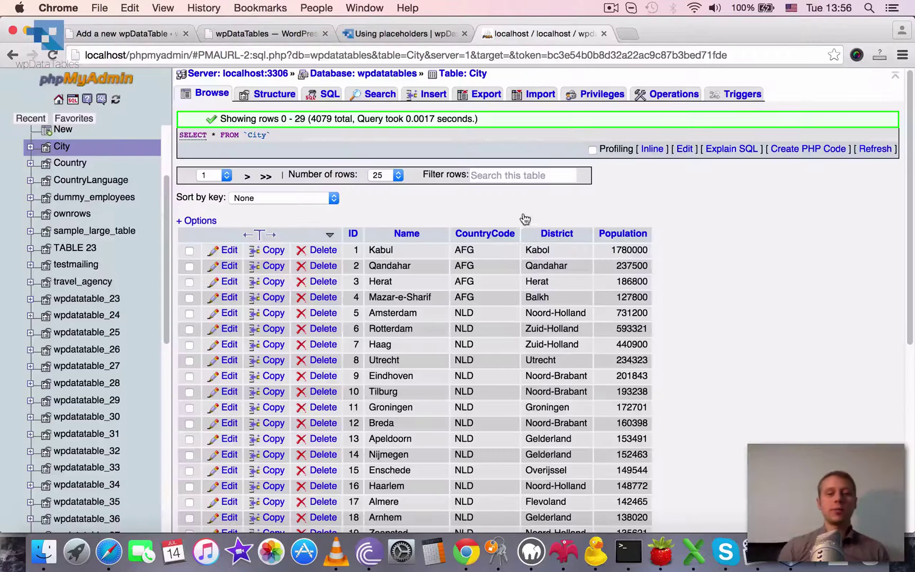
{"action": "left_click", "coordinate": [155, 34]}
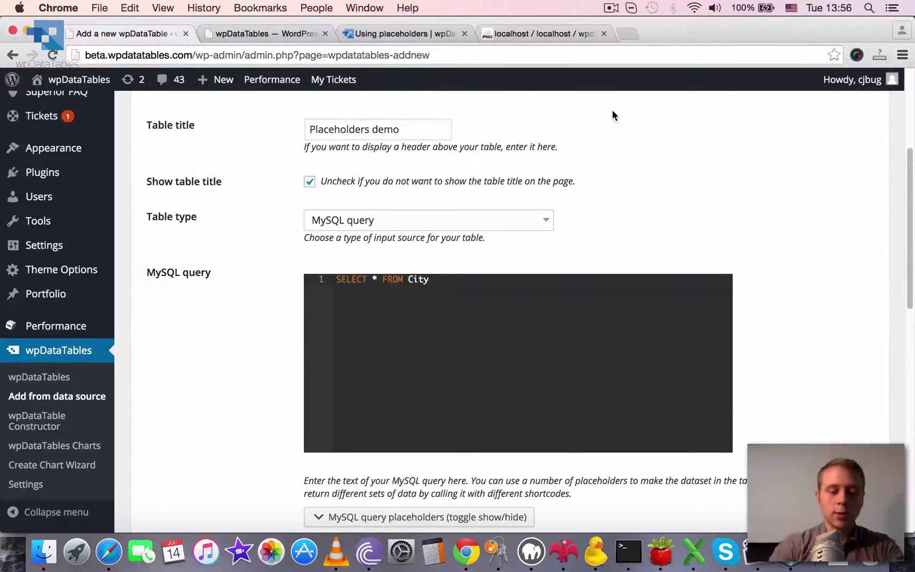
{"action": "type", "text": "WHERE Count"}
{"action": "key", "text": "BackSpace"}
{"action": "key", "text": "BackSpace"}
{"action": "key", "text": "BackSpace"}
{"action": "key", "text": "BackSpace"}
{"action": "type", "text": "CountryCode ="}
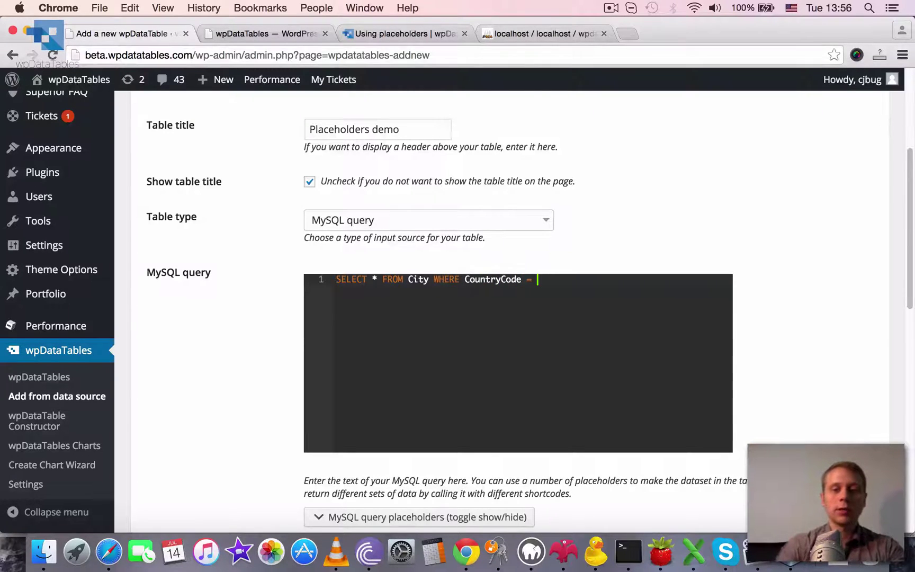
Finish the query with the '%VAR1%' placeholder after checking the docs and CountryCode values.
{"action": "left_click", "coordinate": [415, 34]}
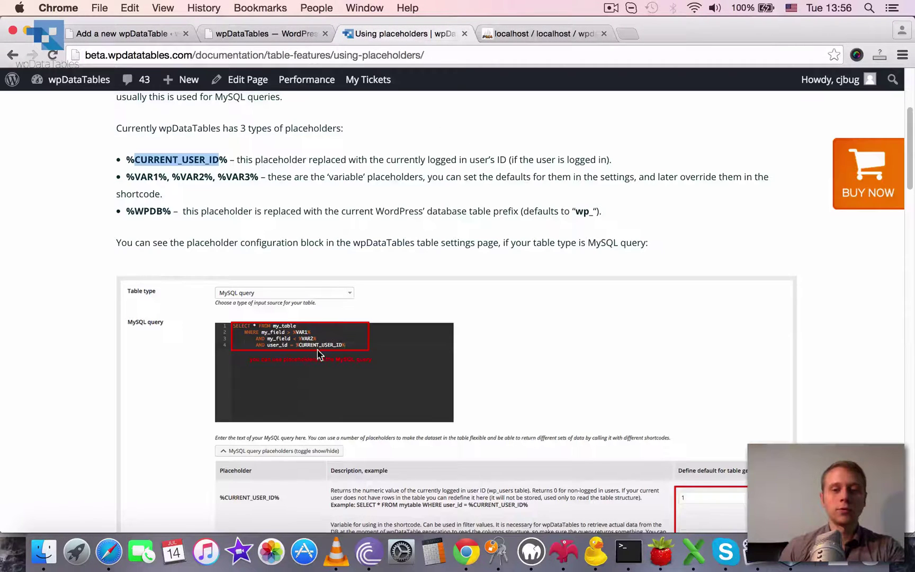
{"action": "left_click", "coordinate": [582, 34]}
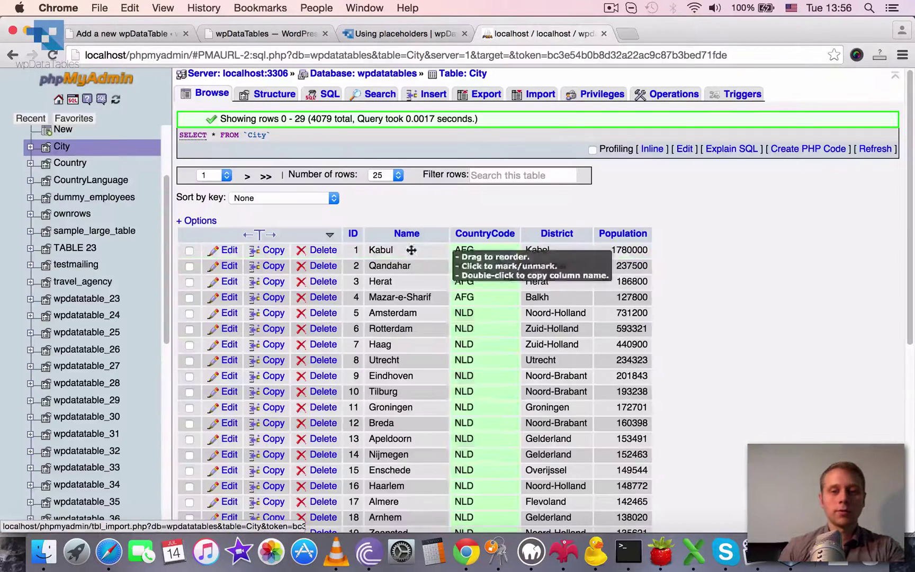
{"action": "left_click", "coordinate": [145, 33]}
{"action": "scroll", "coordinate": [639, 431], "scroll_direction": "down", "scroll_amount": 2}
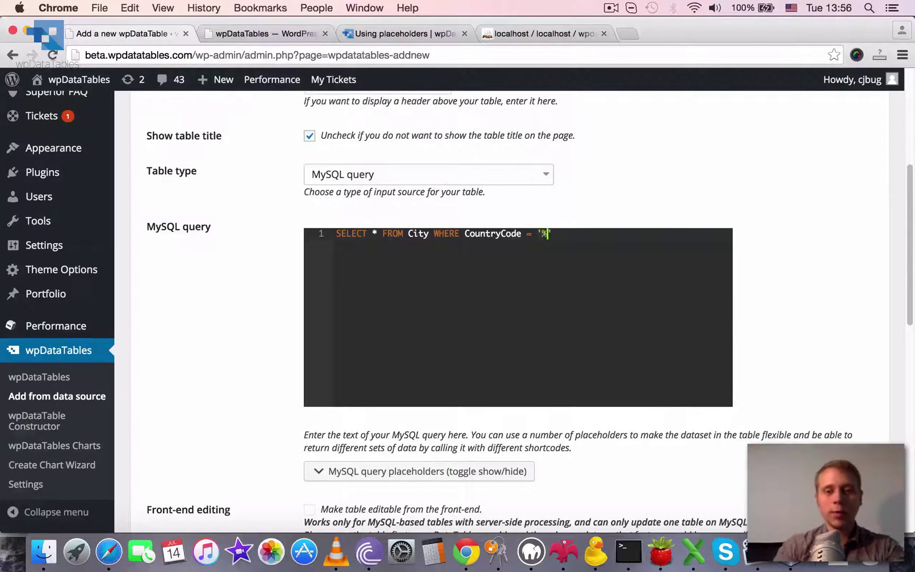
{"action": "type", "text": "VAR1%"}
{"action": "key", "text": "Left"}
{"action": "scroll", "coordinate": [762, 310], "scroll_direction": "down", "scroll_amount": 3}
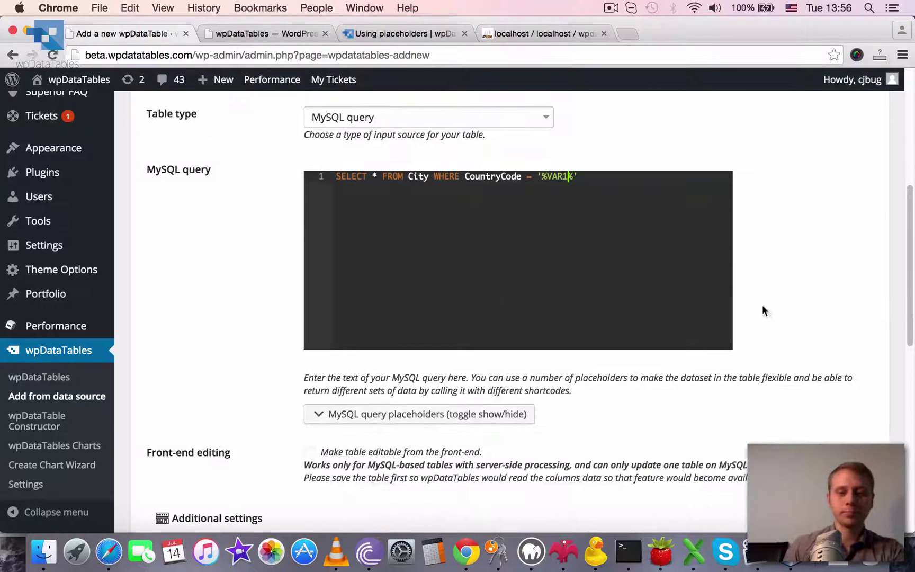
Expand the MySQL query placeholders table and highlight the %CURRENT_USER_ID% placeholder.
{"action": "left_click", "coordinate": [496, 411]}
{"action": "scroll", "coordinate": [839, 308], "scroll_direction": "up", "scroll_amount": 1}
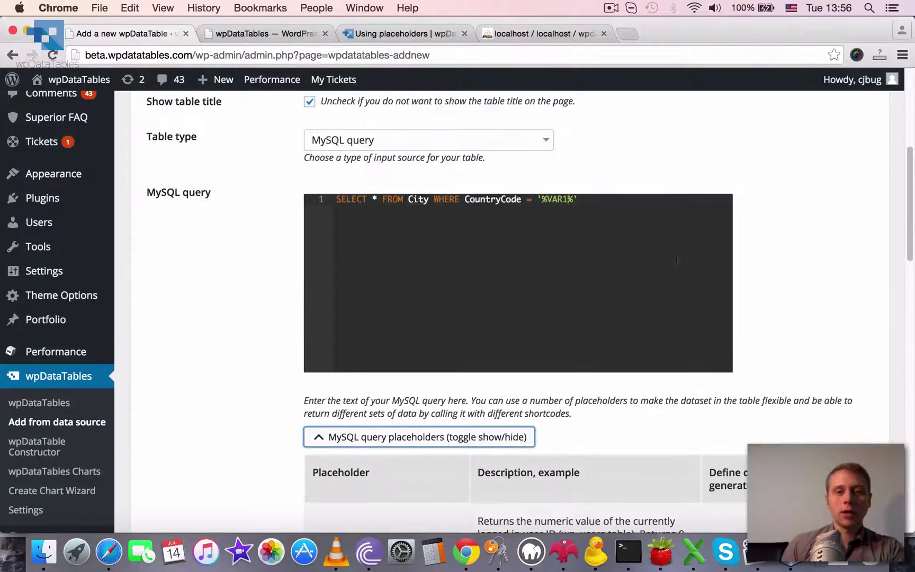
{"action": "scroll", "coordinate": [829, 282], "scroll_direction": "down", "scroll_amount": 3}
{"action": "scroll", "coordinate": [813, 278], "scroll_direction": "up", "scroll_amount": 4}
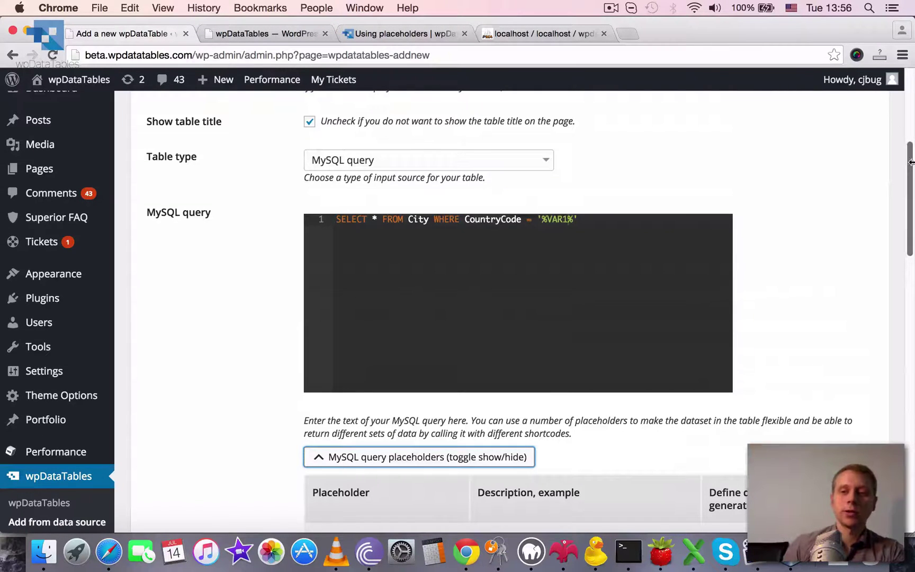
{"action": "scroll", "coordinate": [467, 445], "scroll_direction": "down", "scroll_amount": 1}
{"action": "left_click", "coordinate": [502, 438]}
{"action": "scroll", "coordinate": [670, 389], "scroll_direction": "down", "scroll_amount": 4}
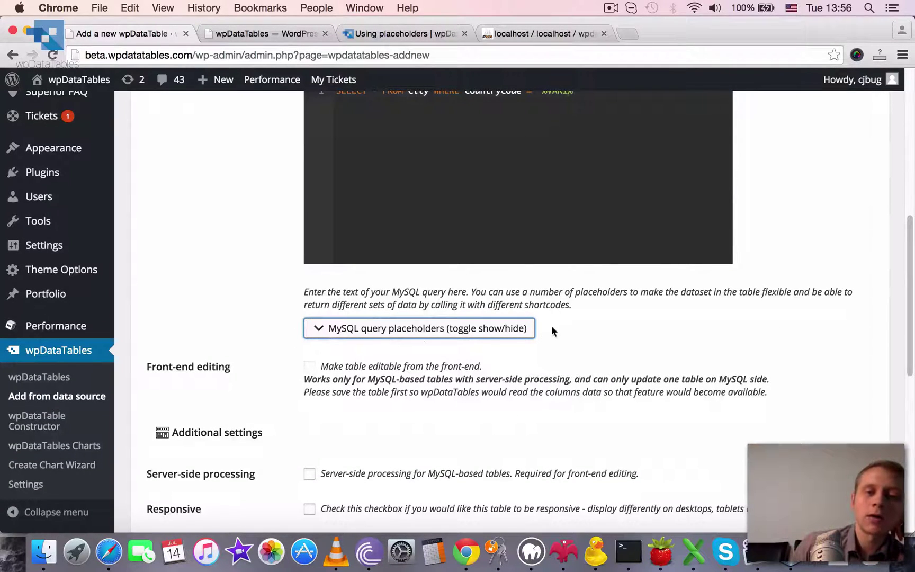
{"action": "left_click", "coordinate": [429, 329]}
{"action": "scroll", "coordinate": [696, 308], "scroll_direction": "down", "scroll_amount": 5}
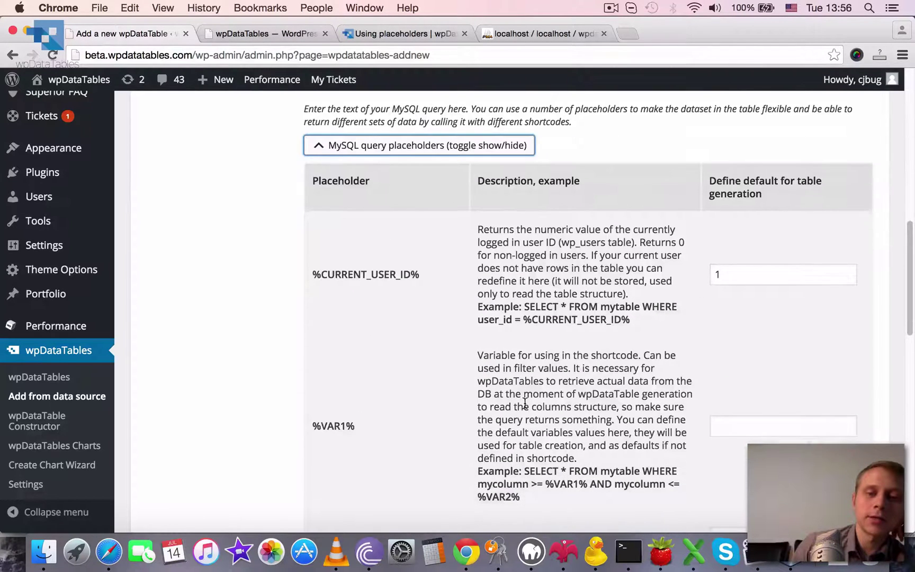
{"action": "scroll", "coordinate": [903, 281], "scroll_direction": "down", "scroll_amount": 2}
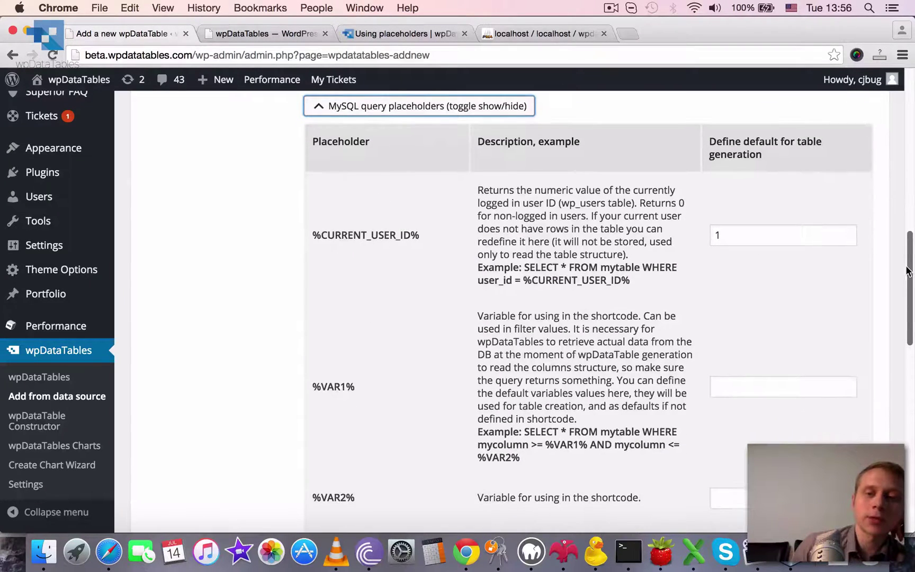
{"action": "left_click_drag", "start_coordinate": [311, 233], "coordinate": [441, 236]}
{"action": "left_click", "coordinate": [540, 202]}
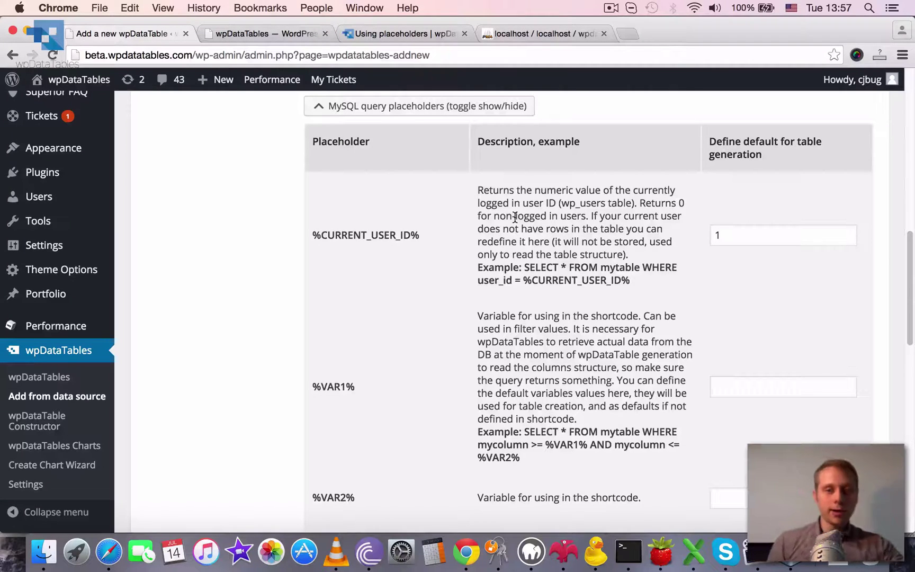
Change the %CURRENT_USER_ID% default to 3, then restore it to 1.
{"action": "left_click", "coordinate": [761, 233]}
{"action": "key", "text": "super+a"}
{"action": "scroll", "coordinate": [877, 257], "scroll_direction": "up", "scroll_amount": 2}
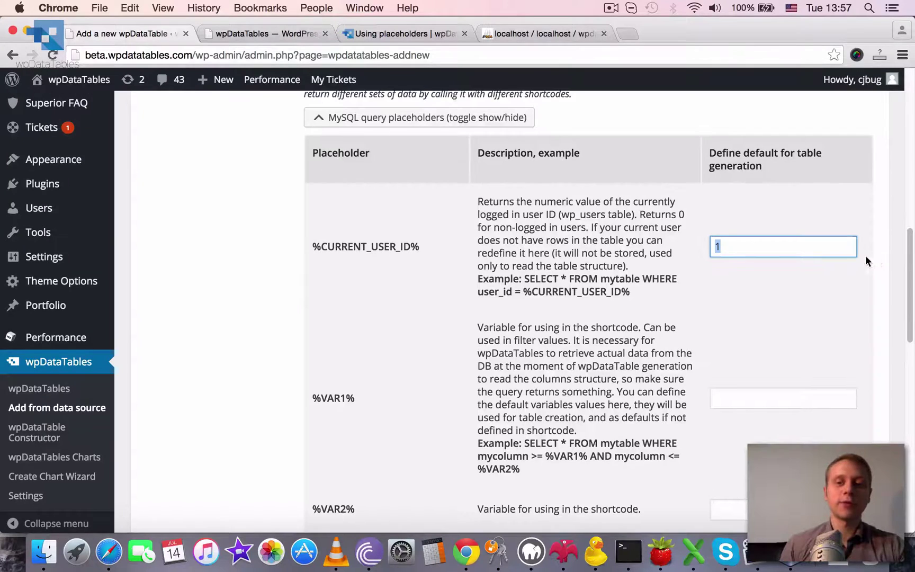
{"action": "scroll", "coordinate": [877, 255], "scroll_direction": "up", "scroll_amount": 6}
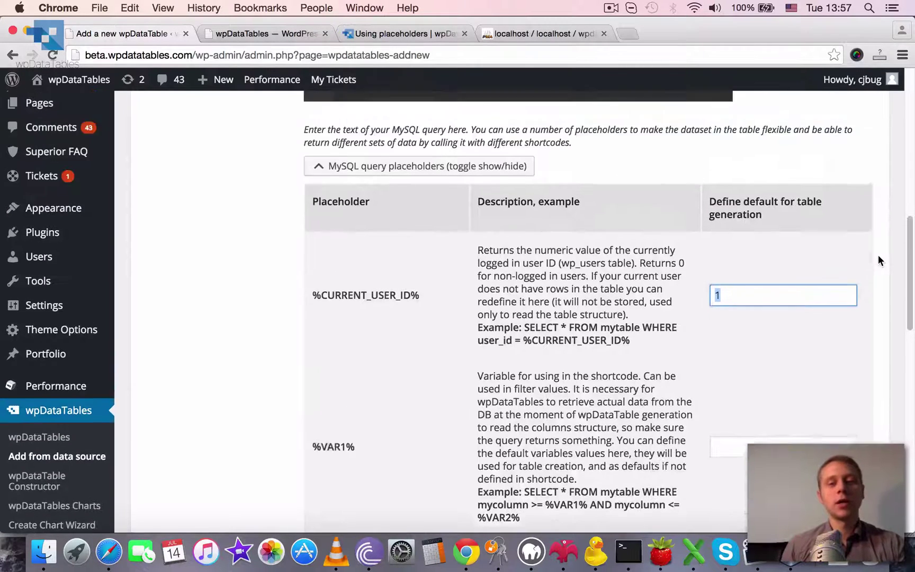
{"action": "scroll", "coordinate": [878, 255], "scroll_direction": "up", "scroll_amount": 2}
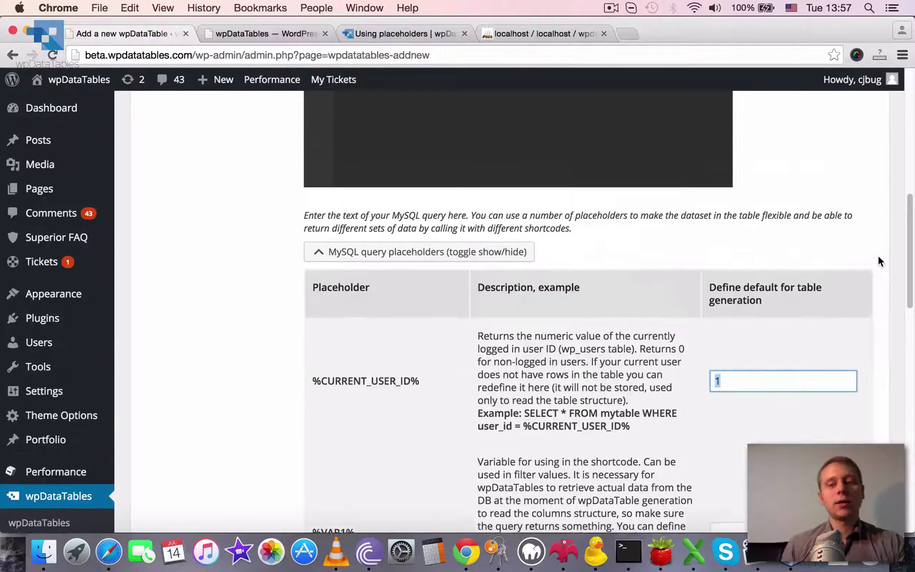
{"action": "left_click", "coordinate": [745, 385]}
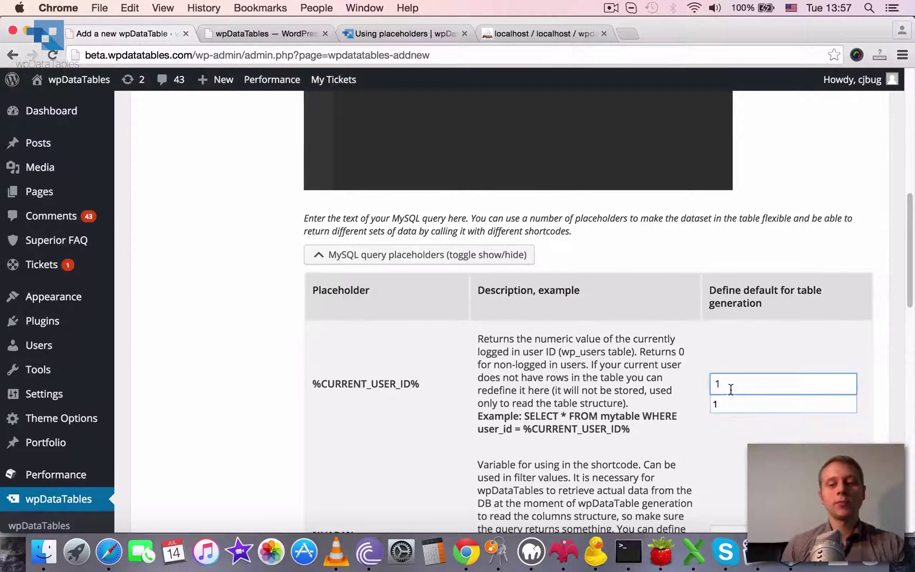
{"action": "scroll", "coordinate": [715, 350], "scroll_direction": "up", "scroll_amount": 5}
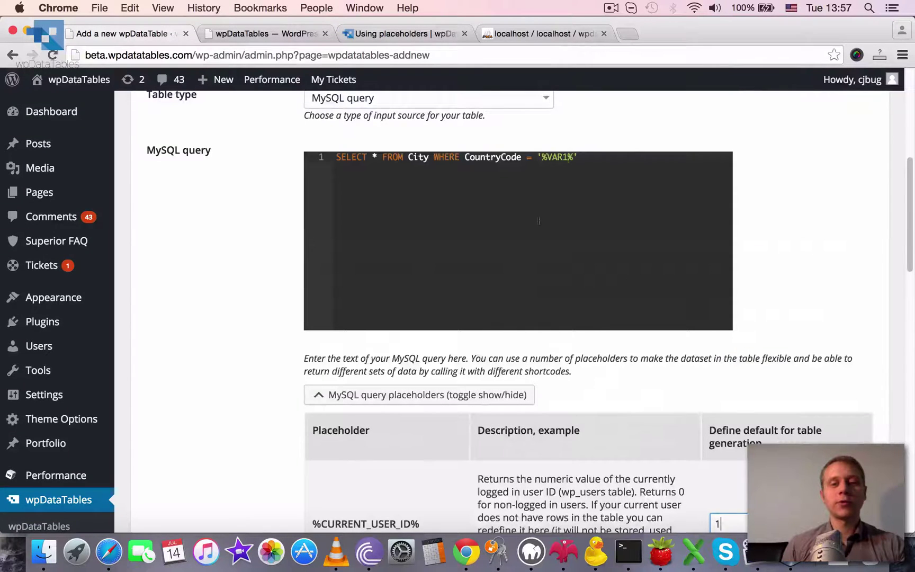
{"action": "scroll", "coordinate": [815, 310], "scroll_direction": "down", "scroll_amount": 8}
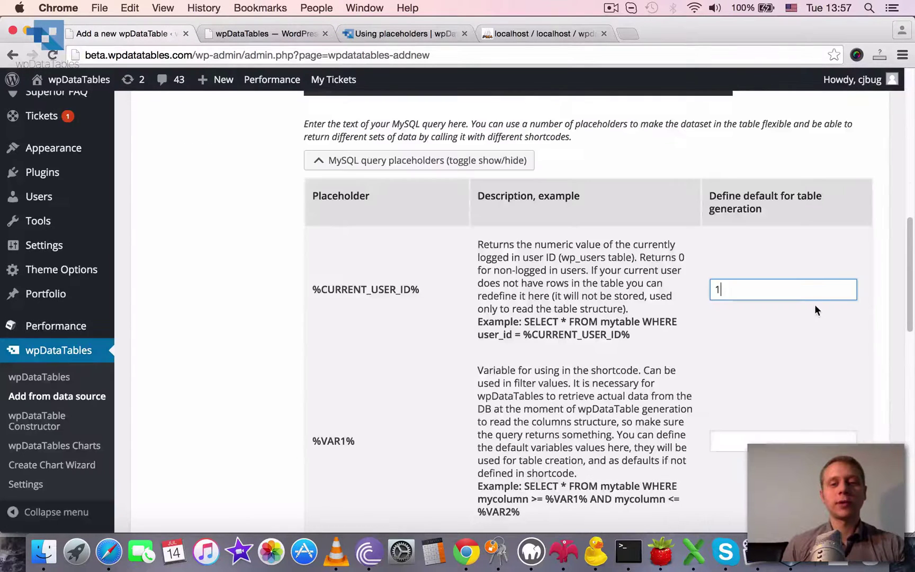
{"action": "left_click", "coordinate": [735, 287]}
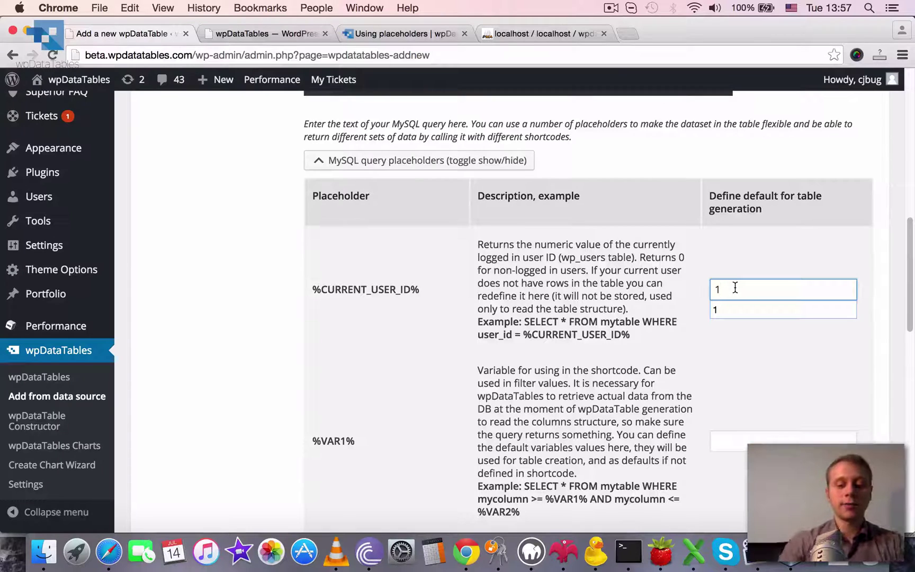
{"action": "key", "text": "BackSpace"}
{"action": "type", "text": "3"}
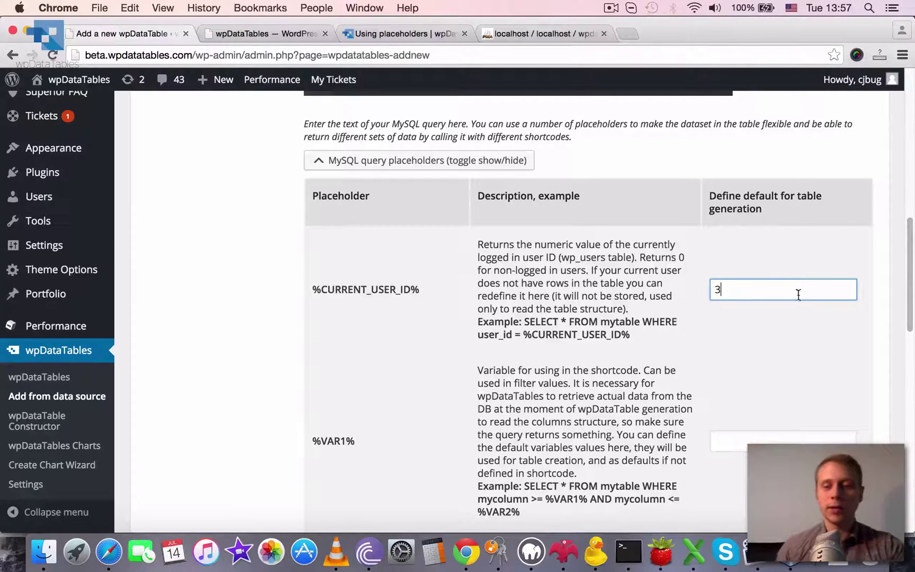
{"action": "left_click_drag", "start_coordinate": [784, 295], "coordinate": [626, 290]}
{"action": "type", "text": "1"}
{"action": "left_click", "coordinate": [759, 269]}
Focus the %VAR1% default value field, then bring up the City table in phpMyAdmin.
{"action": "scroll", "coordinate": [709, 301], "scroll_direction": "down", "scroll_amount": 3}
{"action": "scroll", "coordinate": [716, 301], "scroll_direction": "down", "scroll_amount": 2}
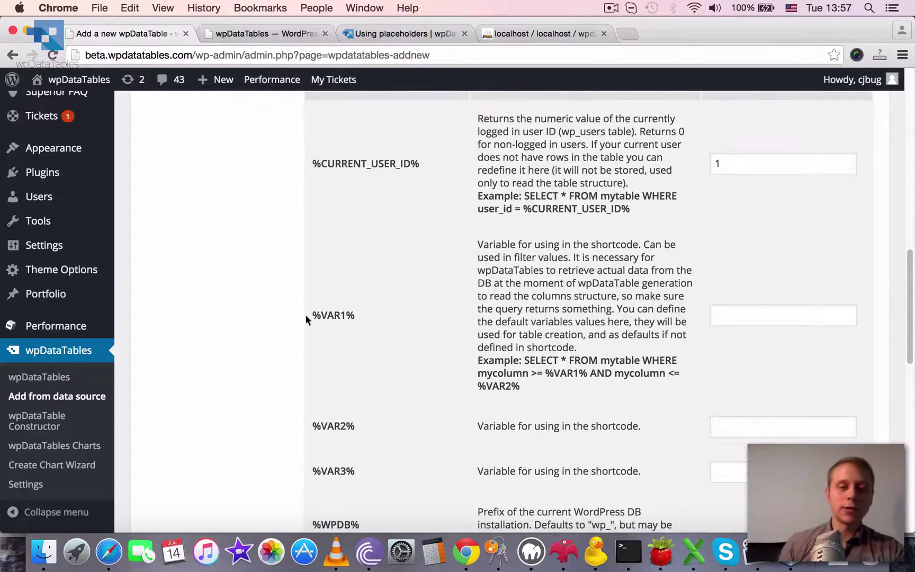
{"action": "scroll", "coordinate": [371, 344], "scroll_direction": "down", "scroll_amount": 2}
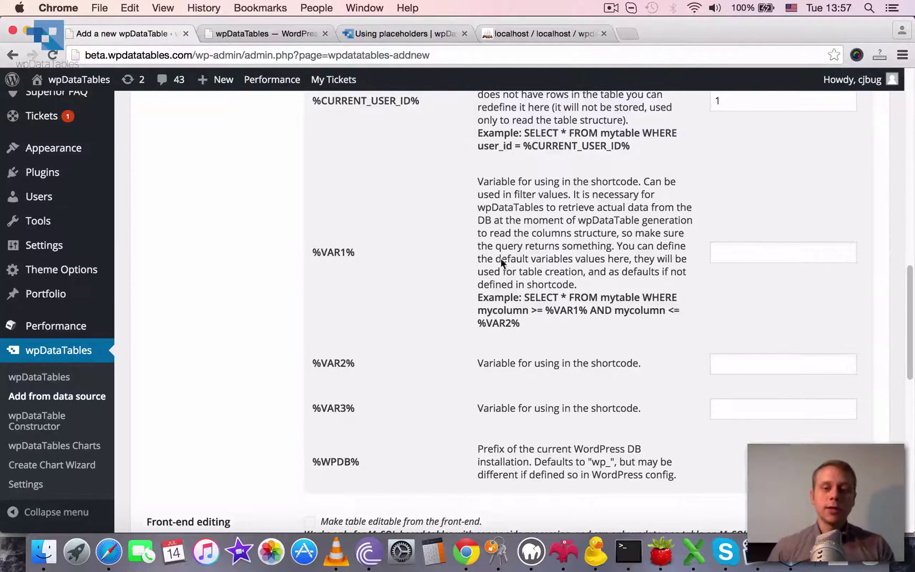
{"action": "left_click", "coordinate": [760, 258]}
{"action": "scroll", "coordinate": [759, 260], "scroll_direction": "up", "scroll_amount": 1}
{"action": "scroll", "coordinate": [763, 262], "scroll_direction": "up", "scroll_amount": 5}
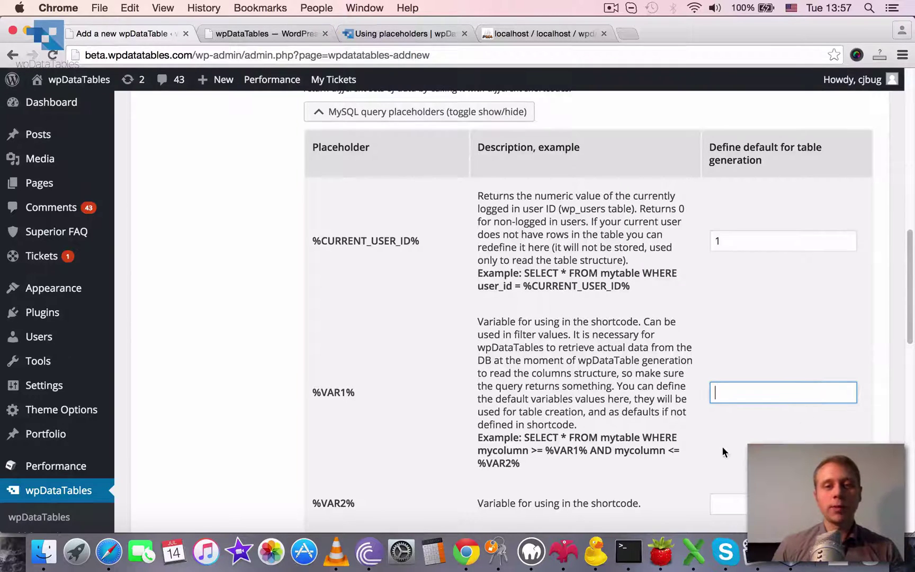
{"action": "scroll", "coordinate": [721, 448], "scroll_direction": "up", "scroll_amount": 10}
{"action": "left_click", "coordinate": [527, 33]}
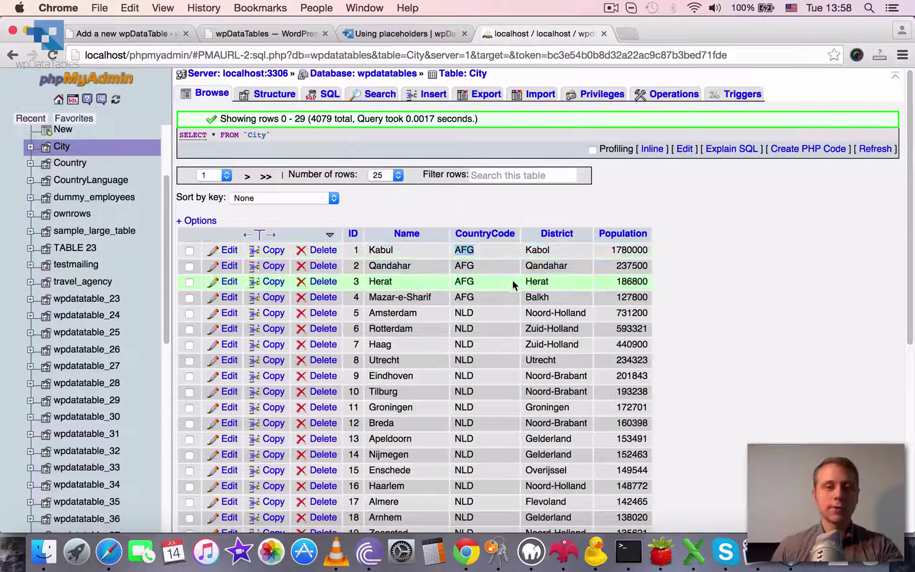
Close the old Demo Referrals Table editor tab and return to the new wpDataTable form.
{"action": "left_click", "coordinate": [231, 33]}
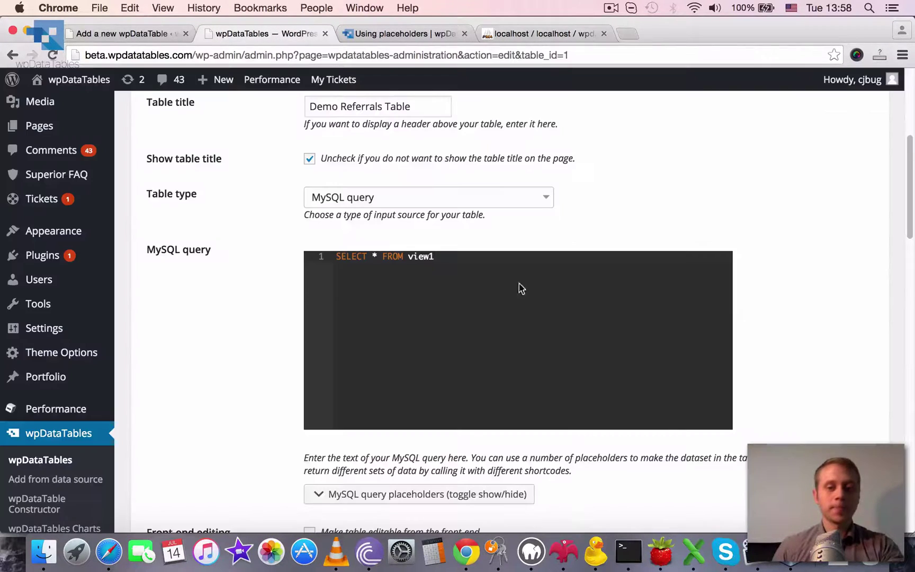
{"action": "key", "text": "super+w"}
{"action": "left_click", "coordinate": [123, 34]}
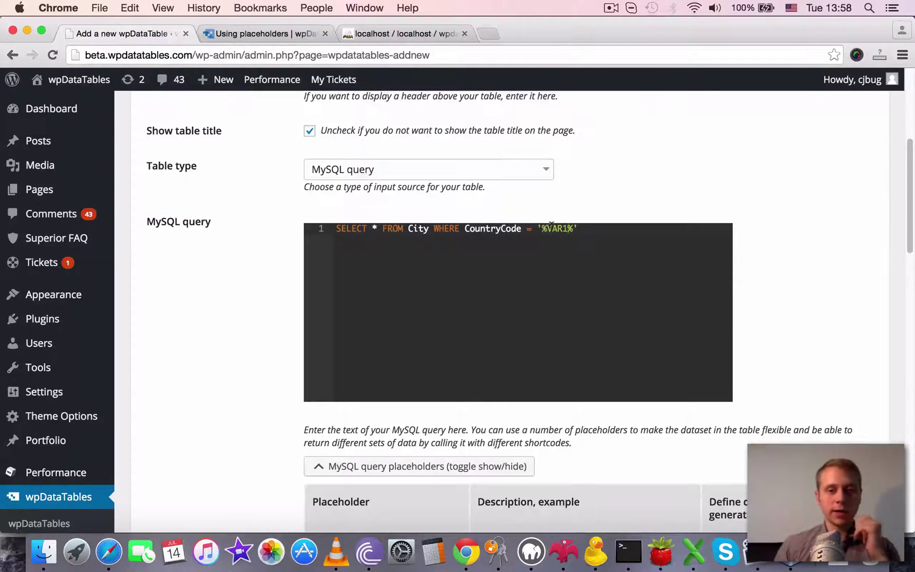
Enter AFG as the %VAR1% default value.
{"action": "scroll", "coordinate": [572, 270], "scroll_direction": "down", "scroll_amount": 15}
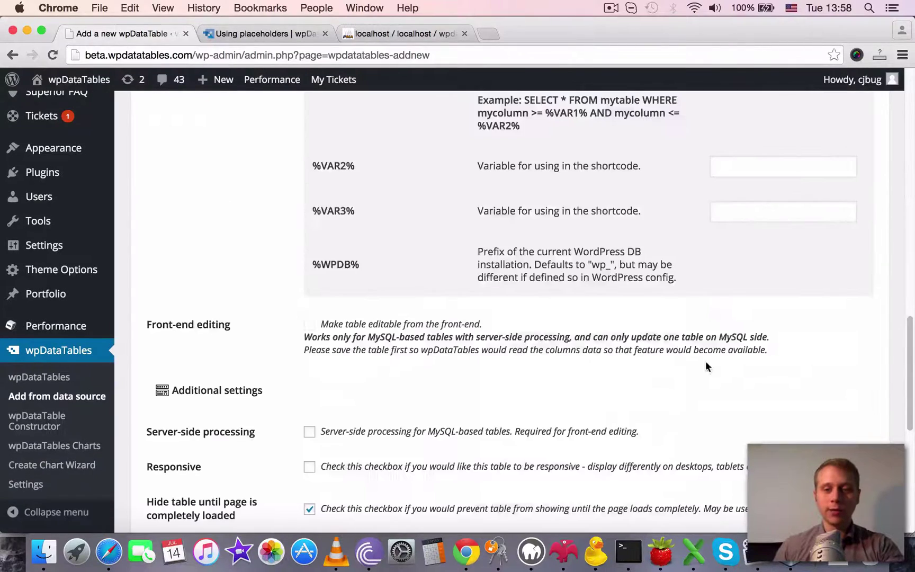
{"action": "scroll", "coordinate": [704, 364], "scroll_direction": "up", "scroll_amount": 3}
{"action": "left_click", "coordinate": [730, 172]}
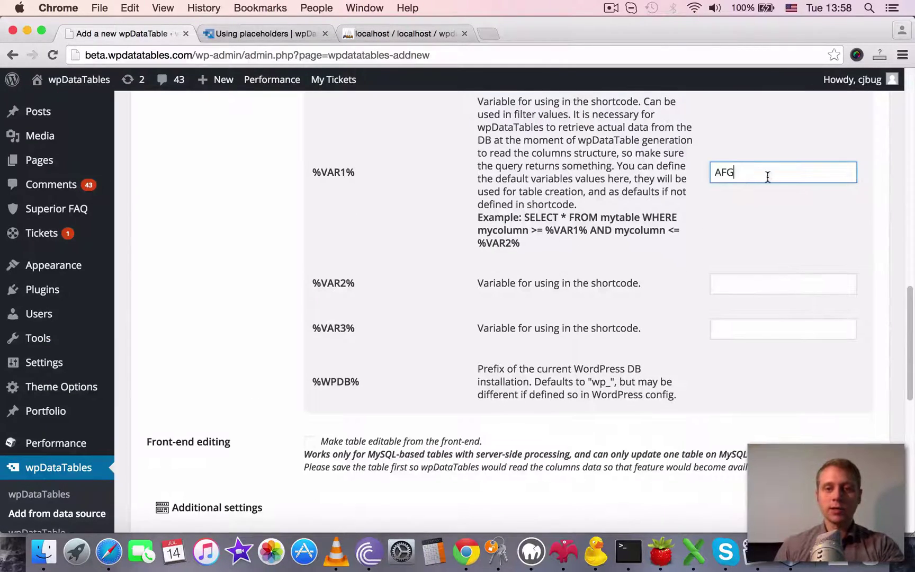
{"action": "type", "text": "AFG"}
Save the Placeholders demo table.
{"action": "scroll", "coordinate": [768, 265], "scroll_direction": "up", "scroll_amount": 4}
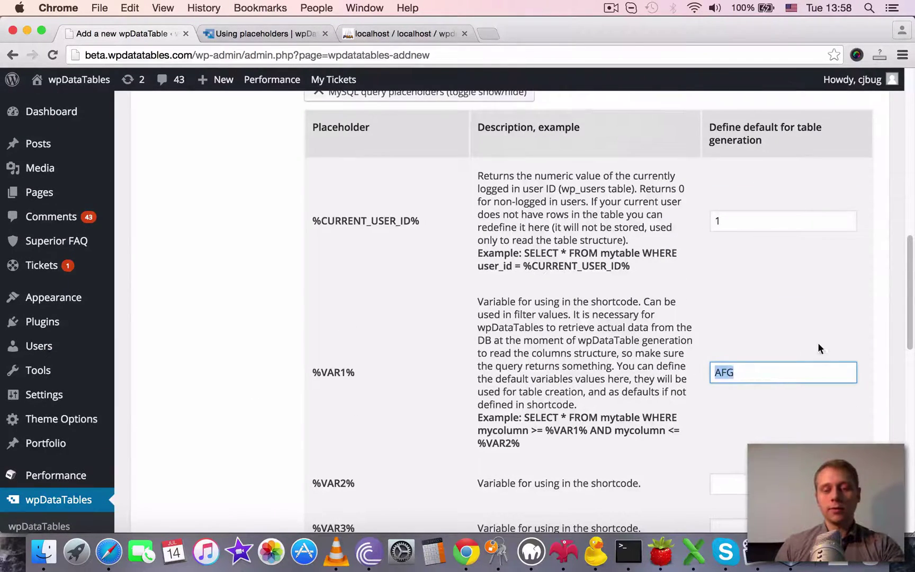
{"action": "scroll", "coordinate": [796, 345], "scroll_direction": "down", "scroll_amount": 10}
{"action": "scroll", "coordinate": [794, 347], "scroll_direction": "down", "scroll_amount": 3}
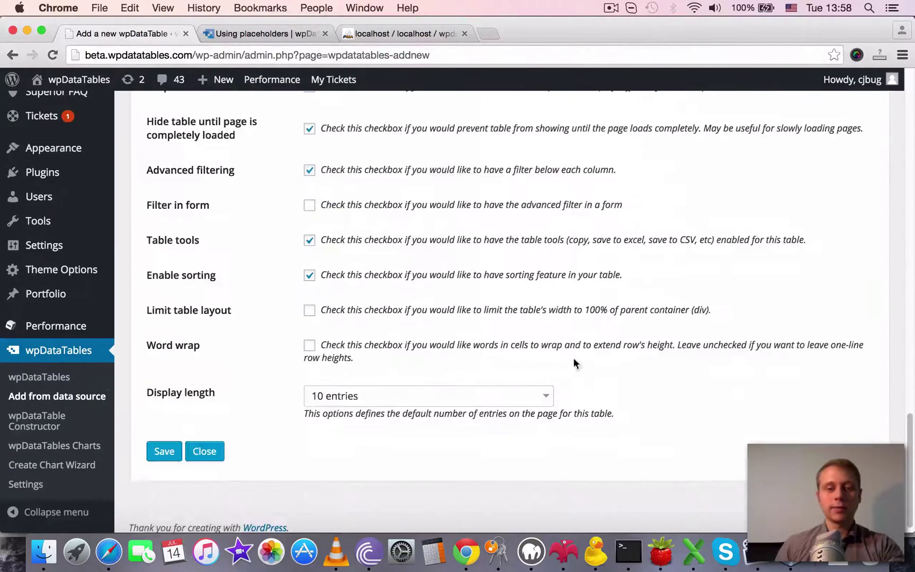
{"action": "left_click", "coordinate": [164, 455]}
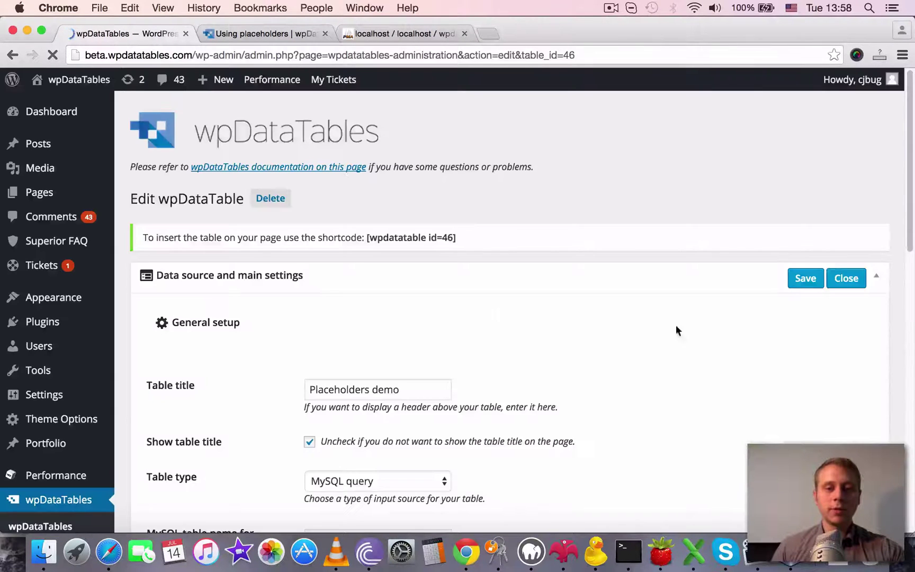
Preview Placeholders demo, showing Kabul, Qandahar, Herat and Mazar-e-Sharif.
{"action": "scroll", "coordinate": [697, 327], "scroll_direction": "down", "scroll_amount": 3}
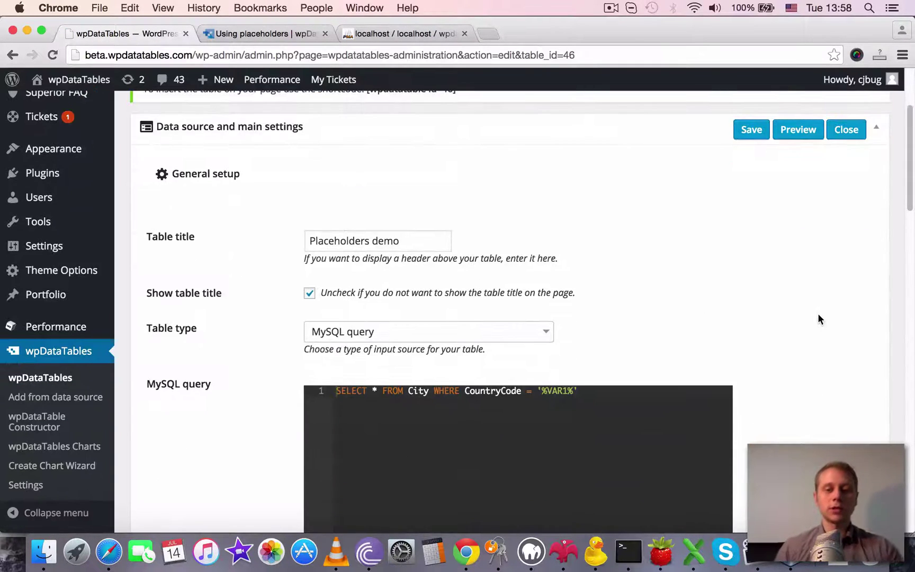
{"action": "scroll", "coordinate": [818, 317], "scroll_direction": "down", "scroll_amount": 10}
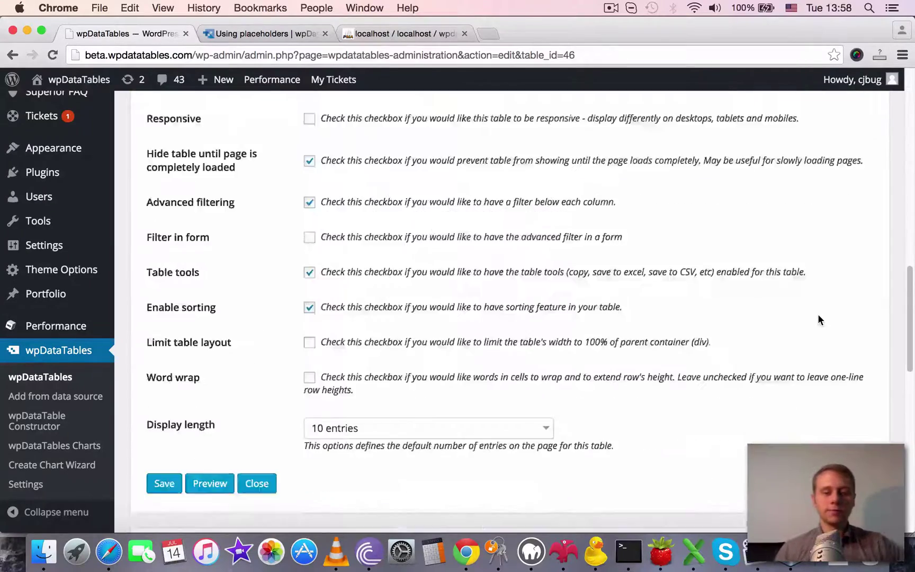
{"action": "scroll", "coordinate": [818, 315], "scroll_direction": "down", "scroll_amount": 15}
{"action": "left_click_drag", "start_coordinate": [315, 466], "coordinate": [738, 462]}
{"action": "scroll", "coordinate": [850, 253], "scroll_direction": "up", "scroll_amount": 7}
{"action": "left_click", "coordinate": [801, 238]}
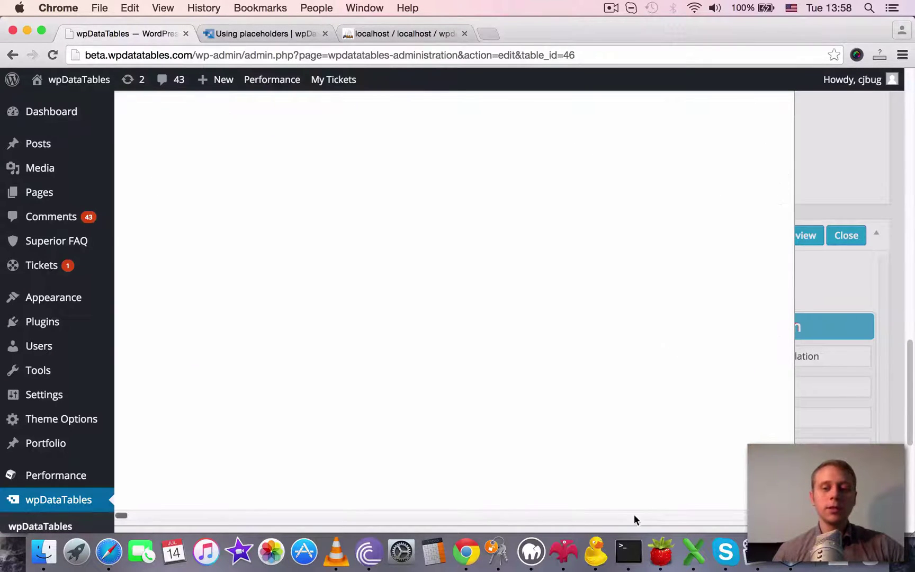
{"action": "left_click", "coordinate": [120, 514]}
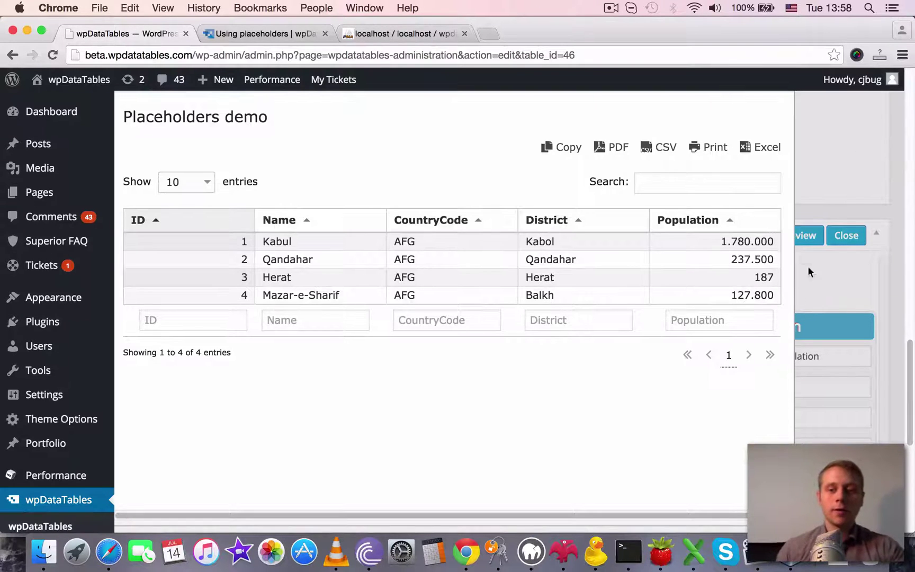
Close the preview and highlight %VAR1% in the table's MySQL query.
{"action": "scroll", "coordinate": [743, 343], "scroll_direction": "down", "scroll_amount": 5}
{"action": "left_click", "coordinate": [759, 268]}
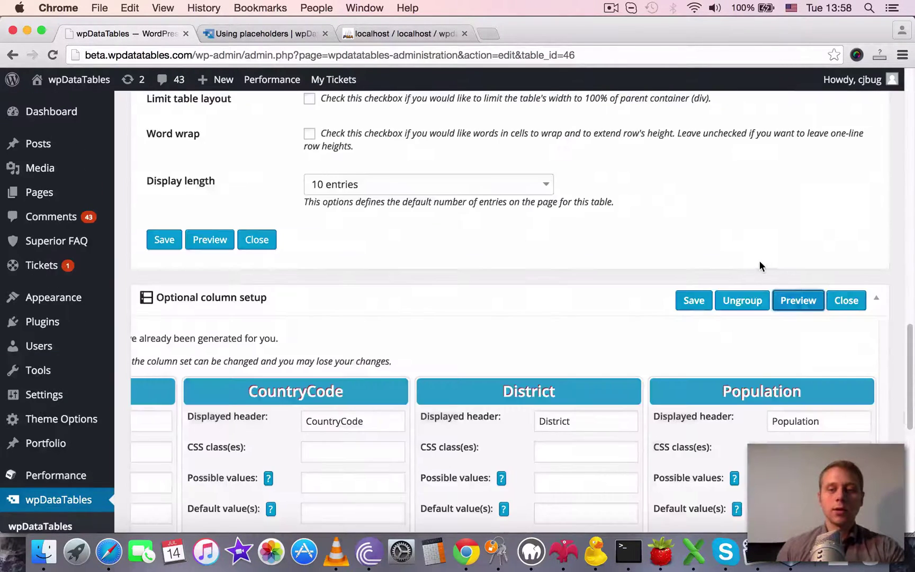
{"action": "scroll", "coordinate": [759, 260], "scroll_direction": "up", "scroll_amount": 20}
{"action": "scroll", "coordinate": [717, 278], "scroll_direction": "down", "scroll_amount": 2}
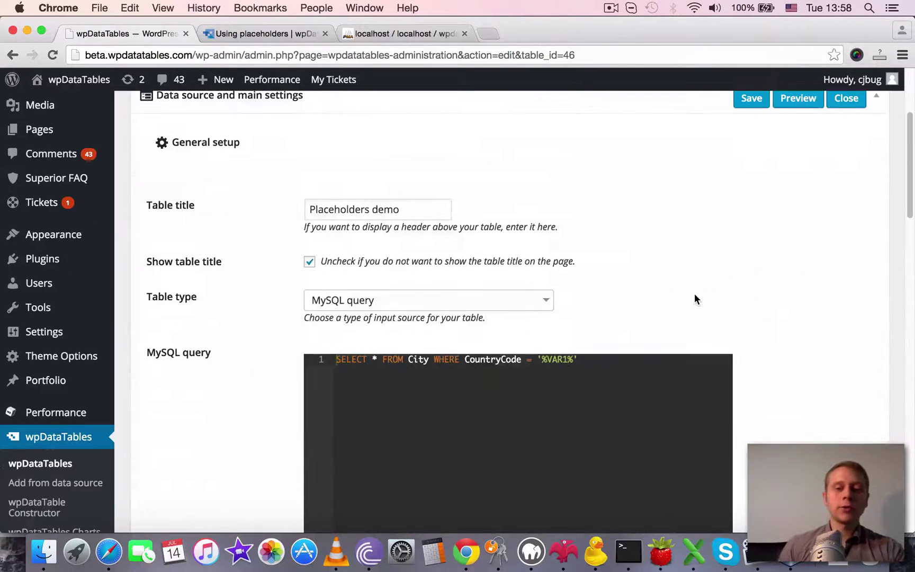
{"action": "left_click_drag", "start_coordinate": [542, 359], "coordinate": [573, 359]}
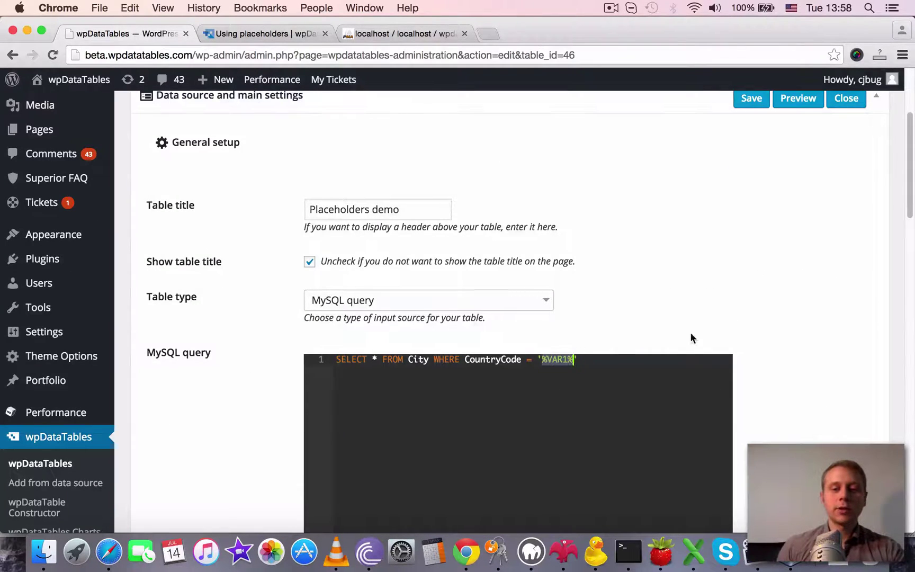
Expand the query placeholders, then select the [wpdatatable id=46] shortcode at the top.
{"action": "scroll", "coordinate": [693, 336], "scroll_direction": "down", "scroll_amount": 5}
{"action": "scroll", "coordinate": [621, 305], "scroll_direction": "down", "scroll_amount": 8}
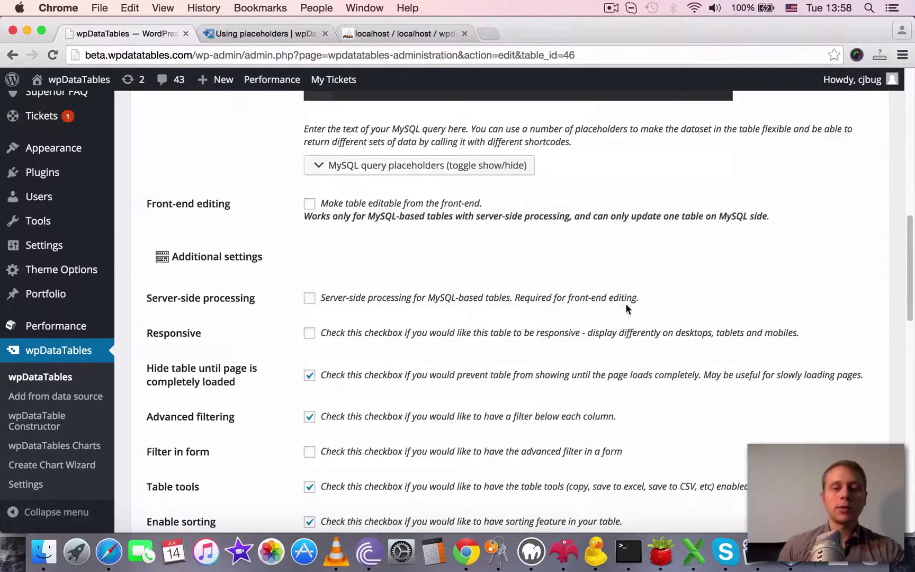
{"action": "left_click", "coordinate": [380, 160]}
{"action": "scroll", "coordinate": [595, 248], "scroll_direction": "down", "scroll_amount": 10}
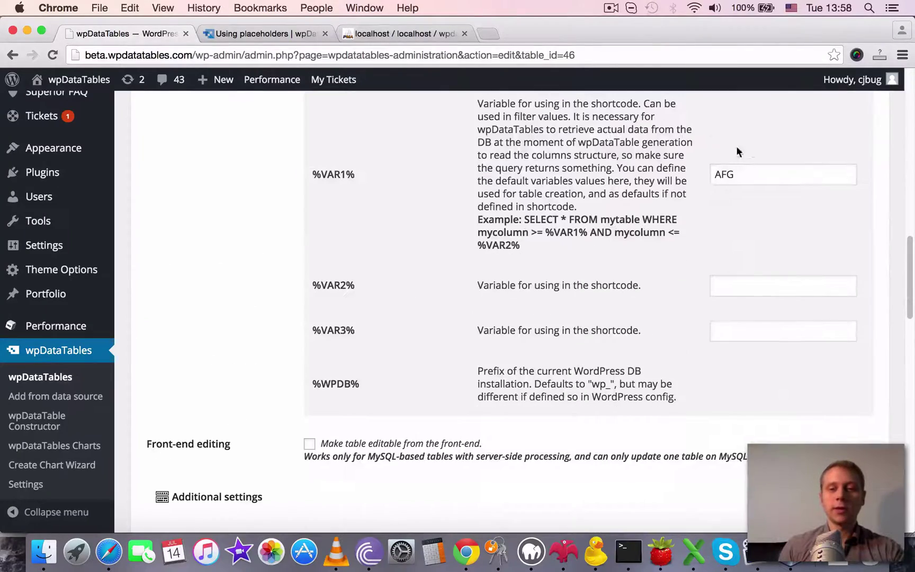
{"action": "scroll", "coordinate": [688, 180], "scroll_direction": "down", "scroll_amount": 15}
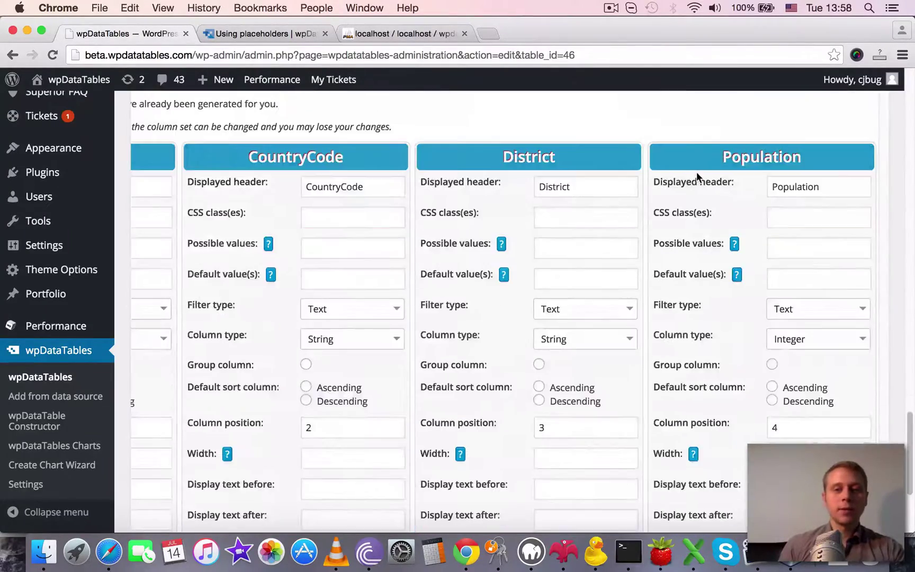
{"action": "scroll", "coordinate": [697, 172], "scroll_direction": "up", "scroll_amount": 5}
{"action": "scroll", "coordinate": [704, 169], "scroll_direction": "up", "scroll_amount": 20}
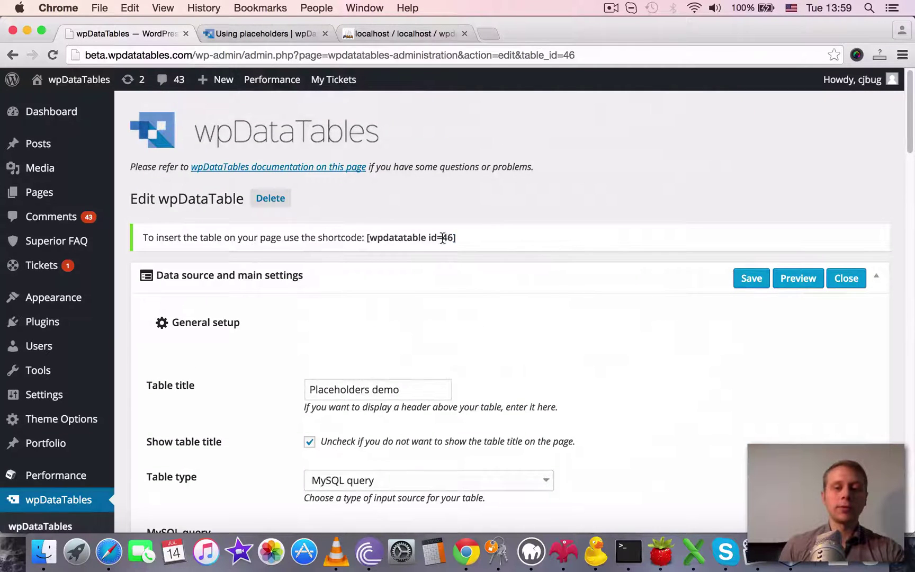
{"action": "left_click_drag", "start_coordinate": [456, 238], "coordinate": [365, 235]}
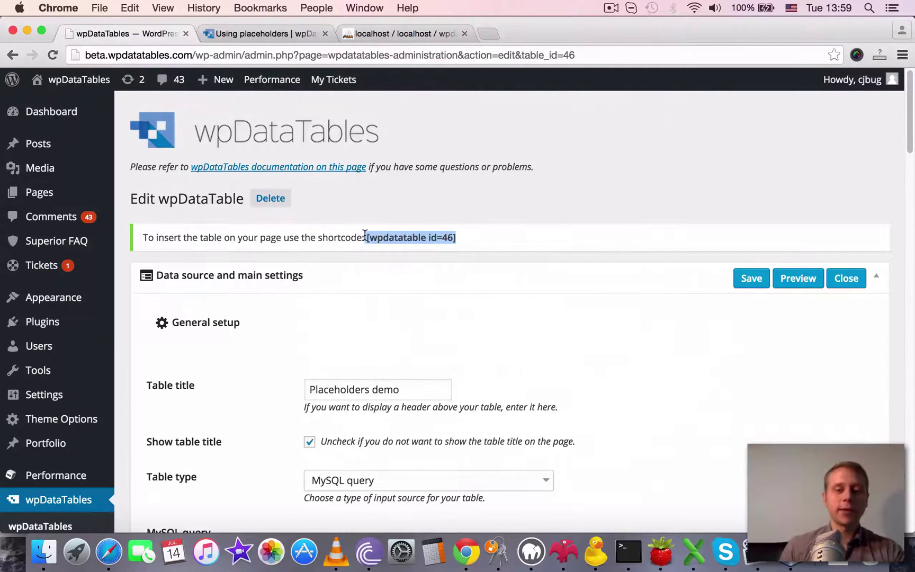
Copy the [wpdatatable id=46] shortcode and create a new page titled 'Placeholders Video Demo'.
{"action": "right_click", "coordinate": [395, 237]}
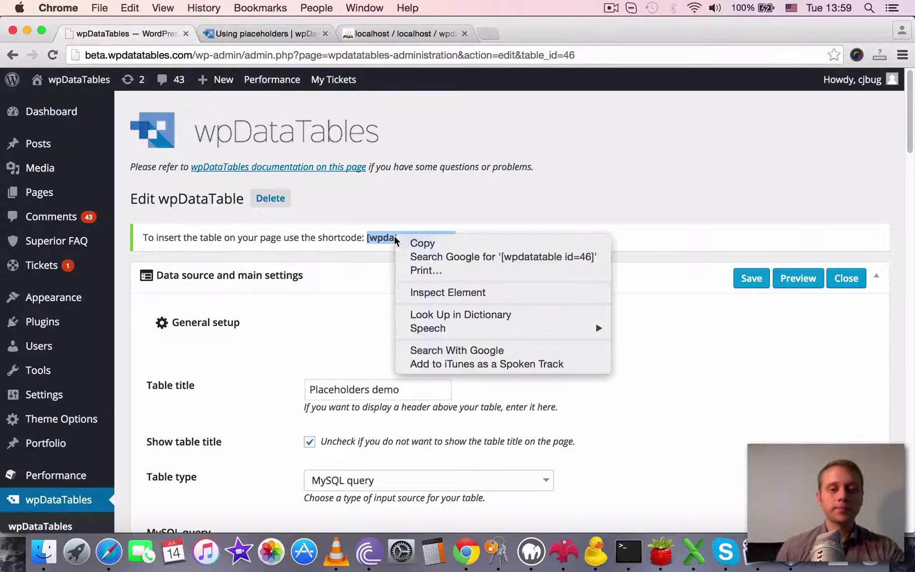
{"action": "left_click", "coordinate": [435, 241]}
{"action": "mouse_move", "coordinate": [90, 194]}
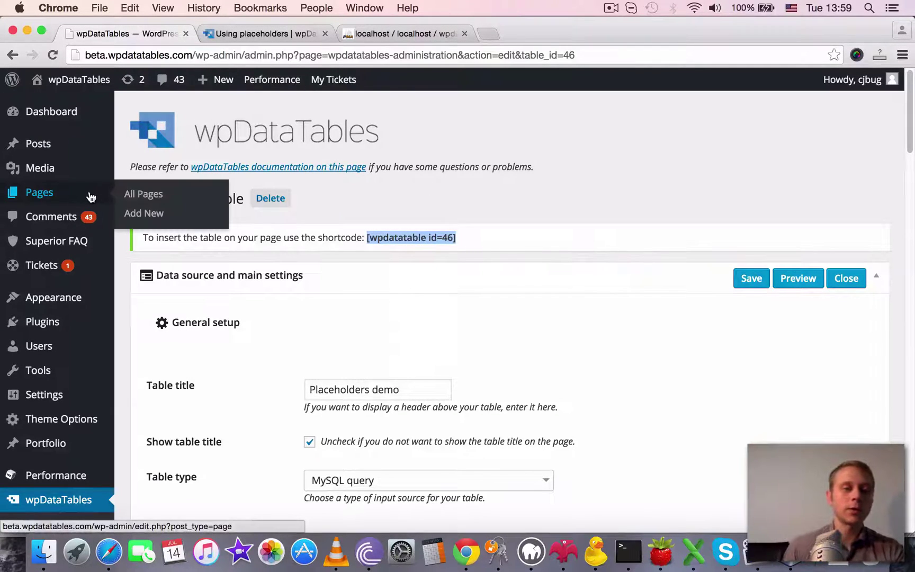
{"action": "left_click", "coordinate": [161, 214]}
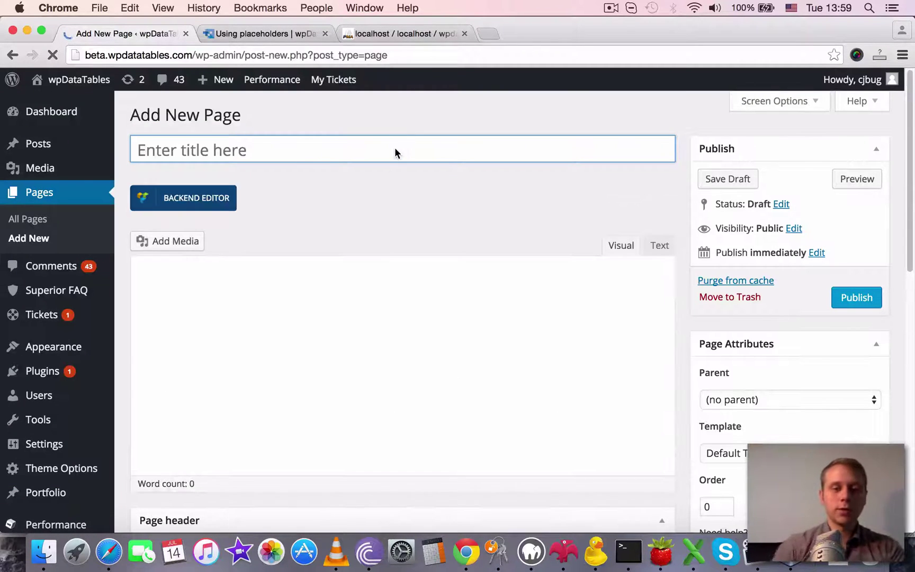
{"action": "type", "text": "Placeh"}
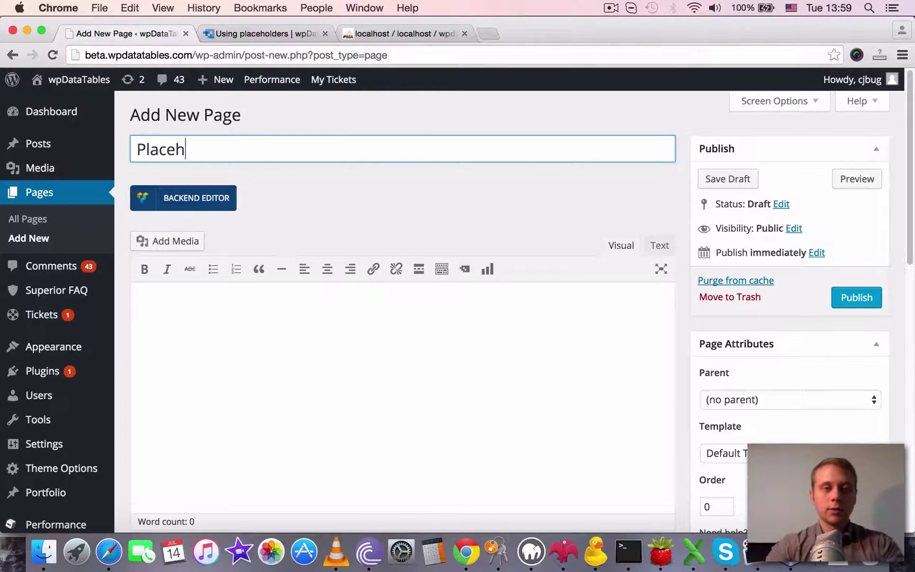
{"action": "type", "text": "olders Video D"}
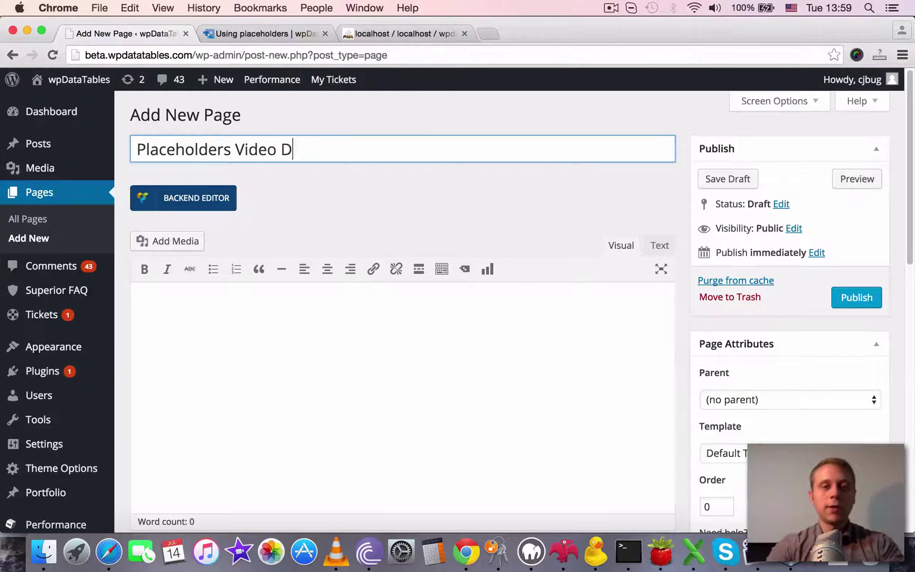
{"action": "type", "text": "emo"}
Write 'Here's our table with placeholders:' as the page's intro line.
{"action": "left_click", "coordinate": [408, 344]}
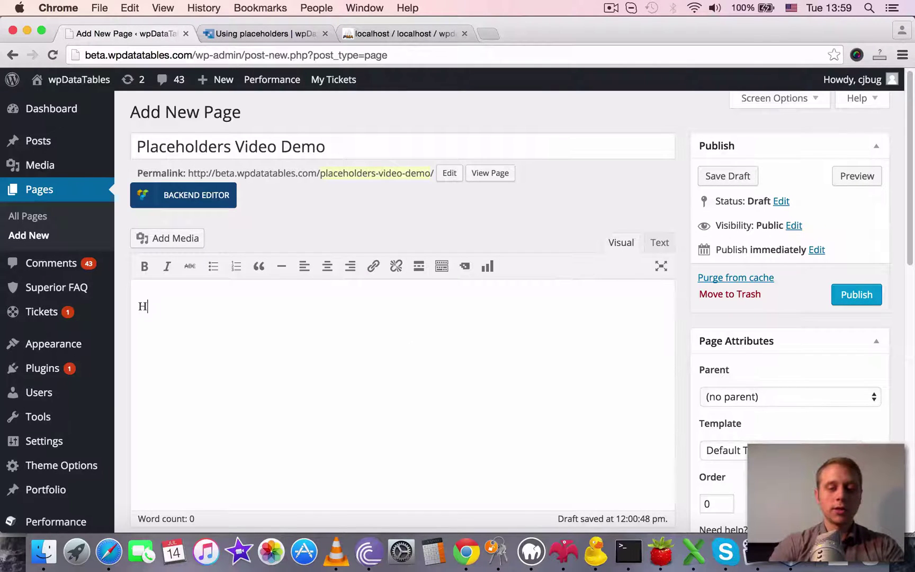
{"action": "type", "text": "Here's our table with placeholders:"}
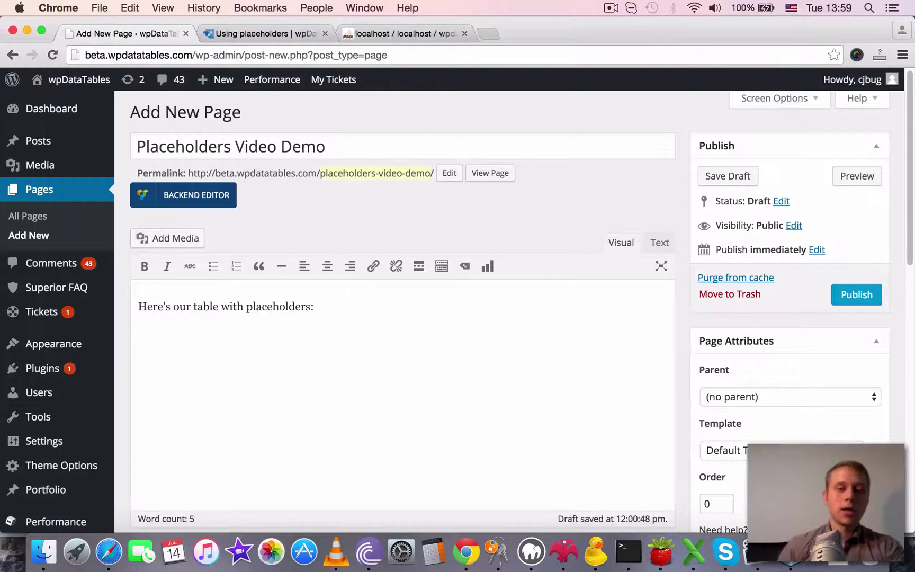
{"action": "key", "text": "Return"}
Insert the 'Placeholders demo (id: 46)' table into the page body as [wpdatatable id=46].
{"action": "left_click", "coordinate": [465, 266]}
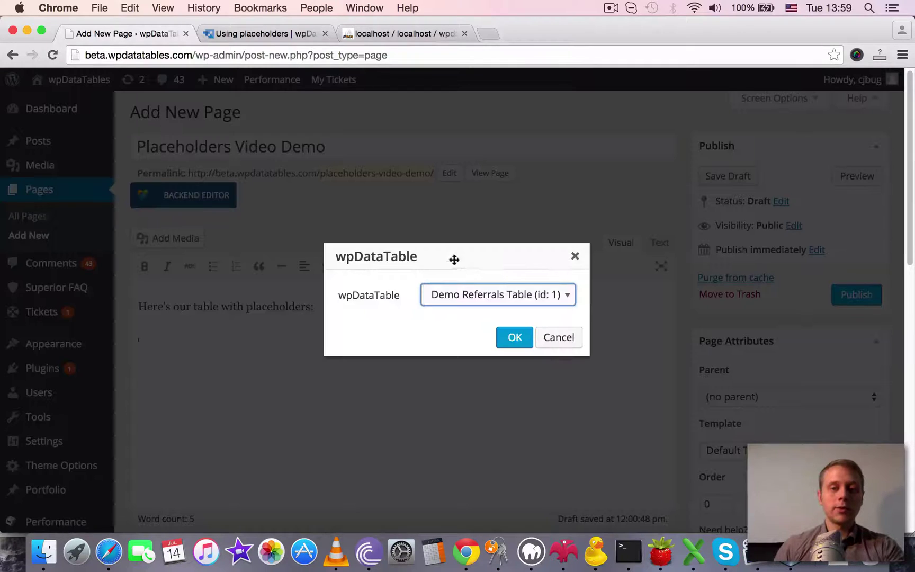
{"action": "left_click_drag", "start_coordinate": [463, 270], "coordinate": [388, 168]}
{"action": "left_click", "coordinate": [492, 192]}
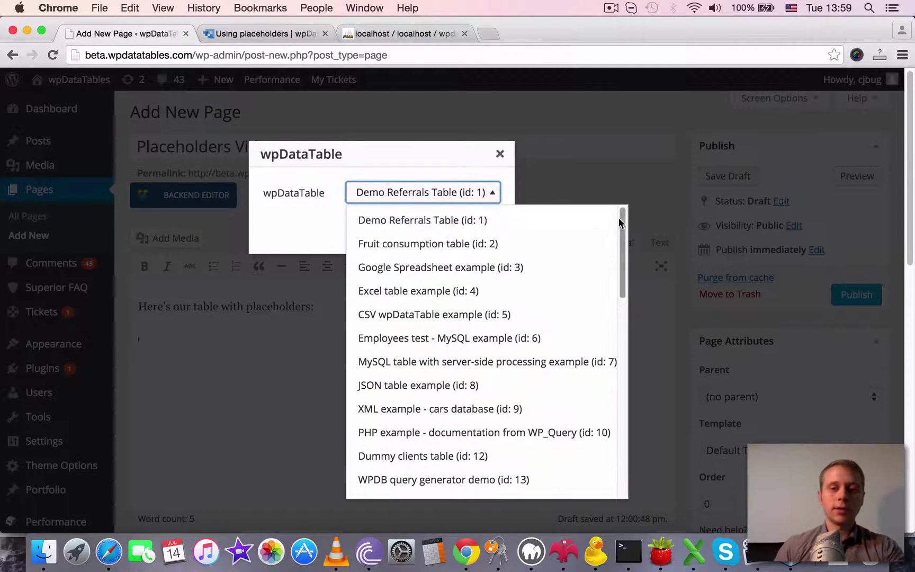
{"action": "left_click_drag", "start_coordinate": [618, 218], "coordinate": [616, 453]}
{"action": "left_click", "coordinate": [469, 481]}
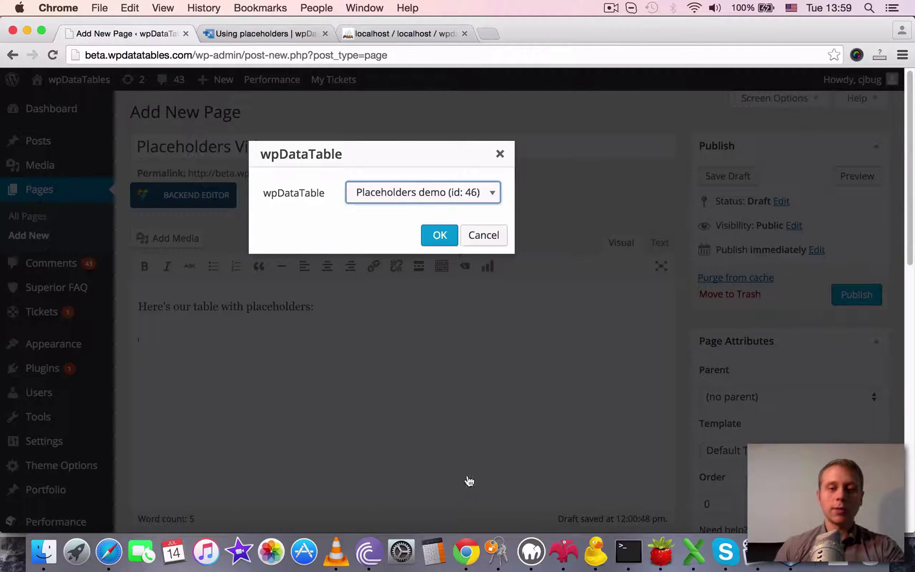
{"action": "left_click", "coordinate": [442, 236]}
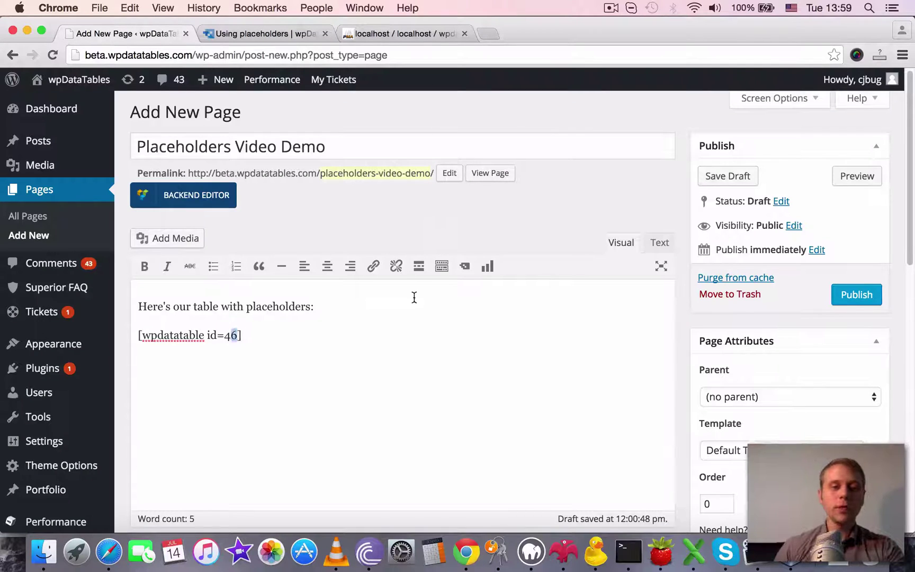
Add var1='NLD' to the shortcode, copying NLD from the City table in phpMyAdmin.
{"action": "key", "text": "Left"}
{"action": "type", "text": "var1=\""}
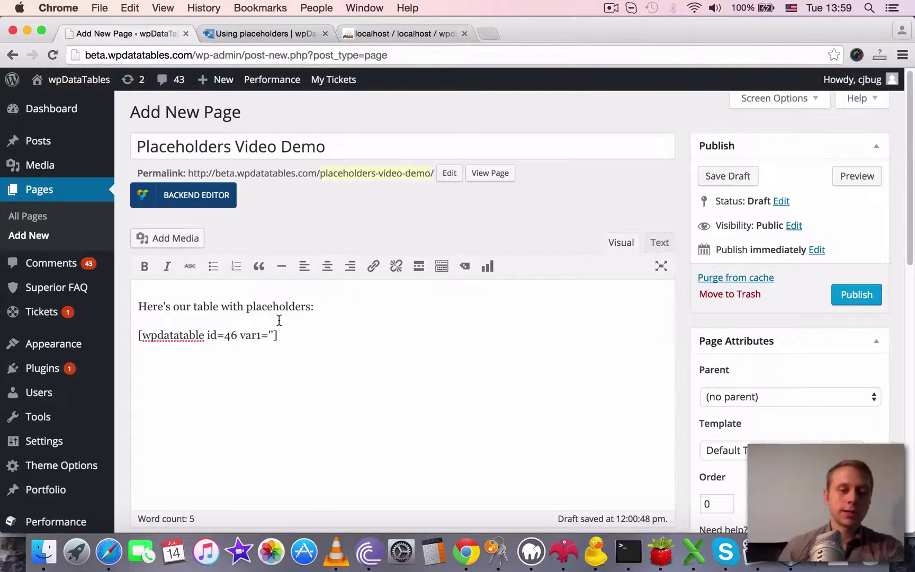
{"action": "double_click", "coordinate": [246, 334]}
{"action": "left_click", "coordinate": [270, 334]}
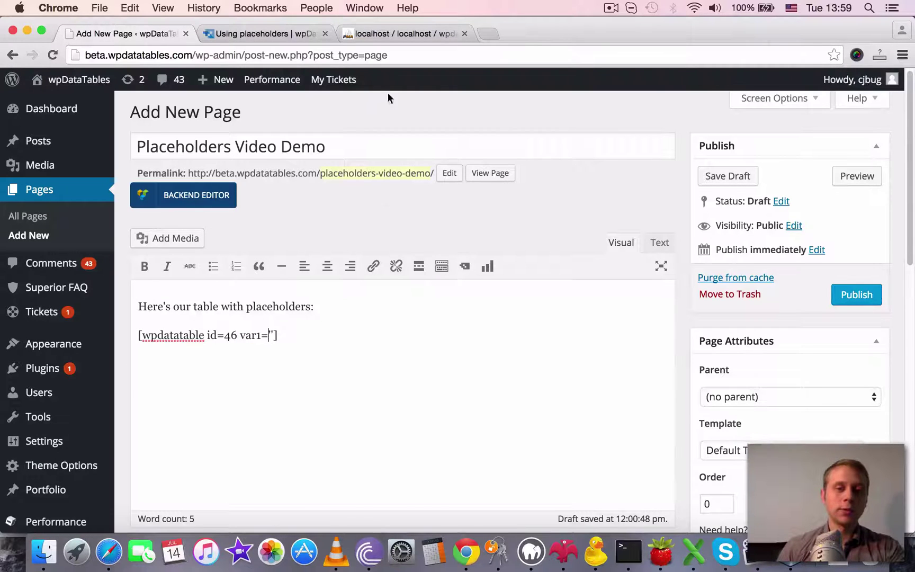
{"action": "left_click", "coordinate": [403, 33]}
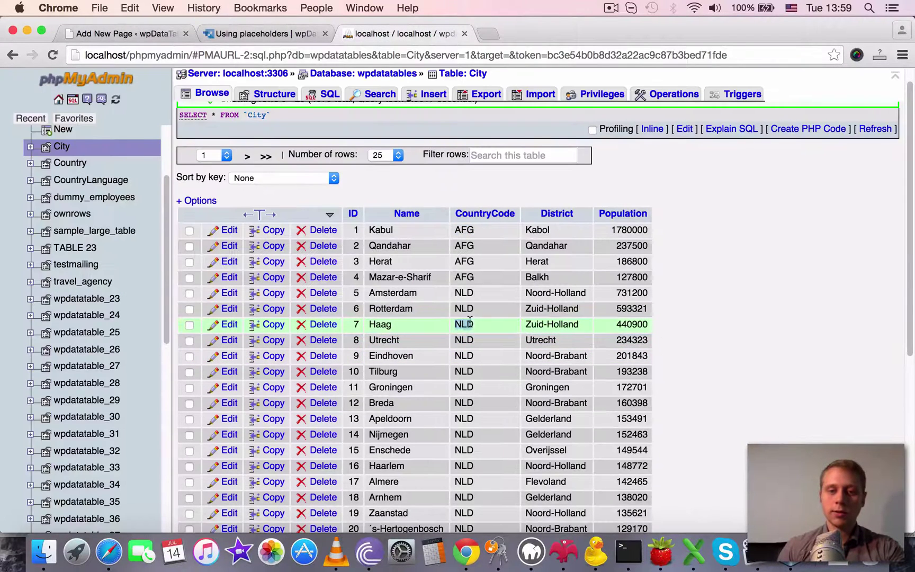
{"action": "double_click", "coordinate": [469, 320]}
{"action": "left_click", "coordinate": [505, 343]}
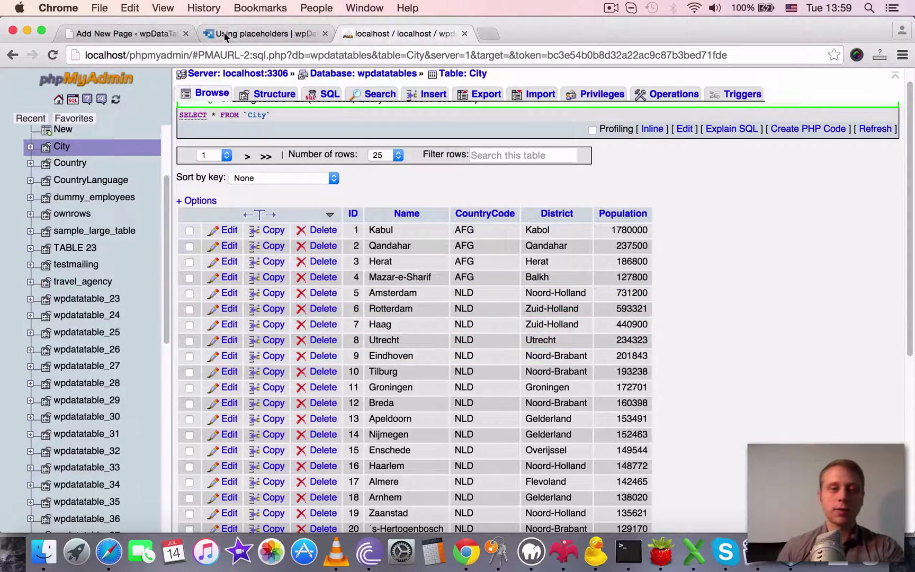
{"action": "left_click", "coordinate": [175, 33]}
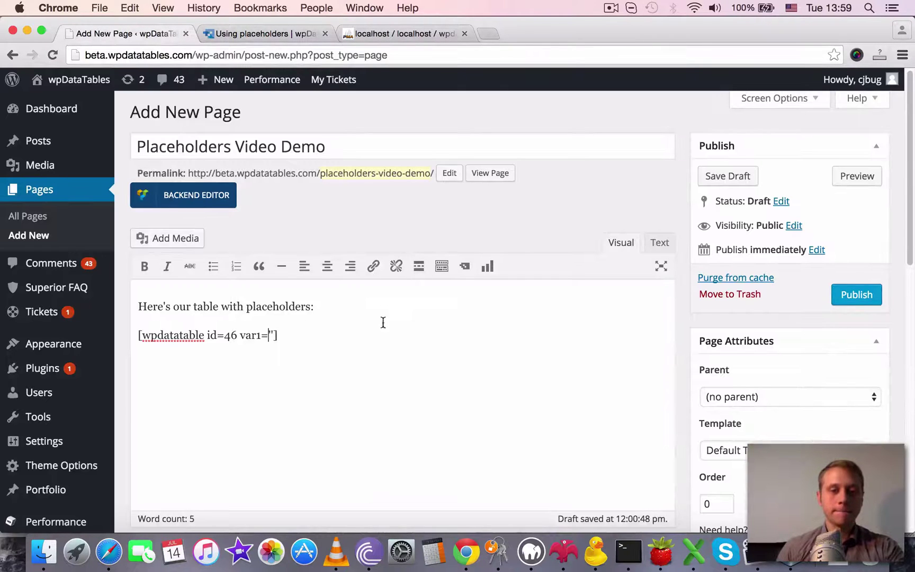
{"action": "key", "text": "super+v"}
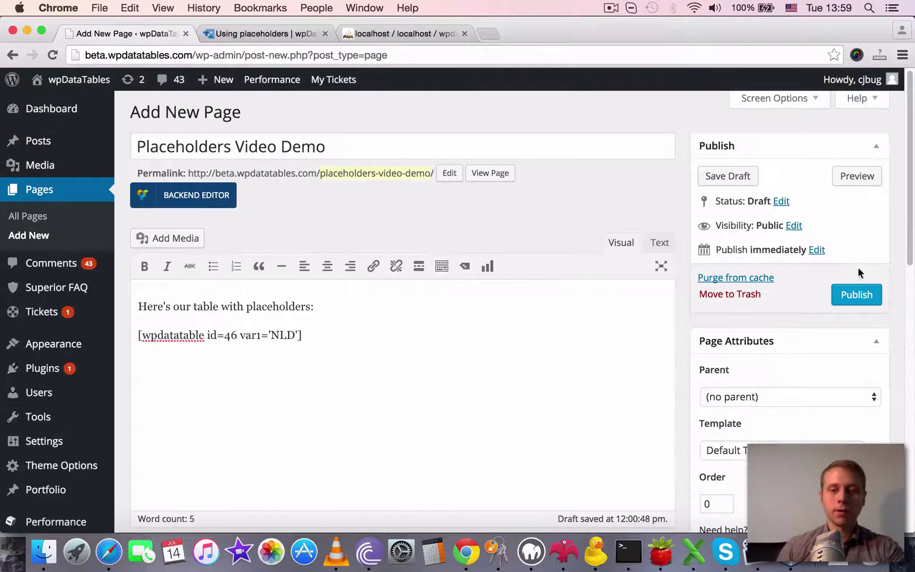
Publish the page and view it live, sorting the table by CountryCode.
{"action": "left_click", "coordinate": [857, 300]}
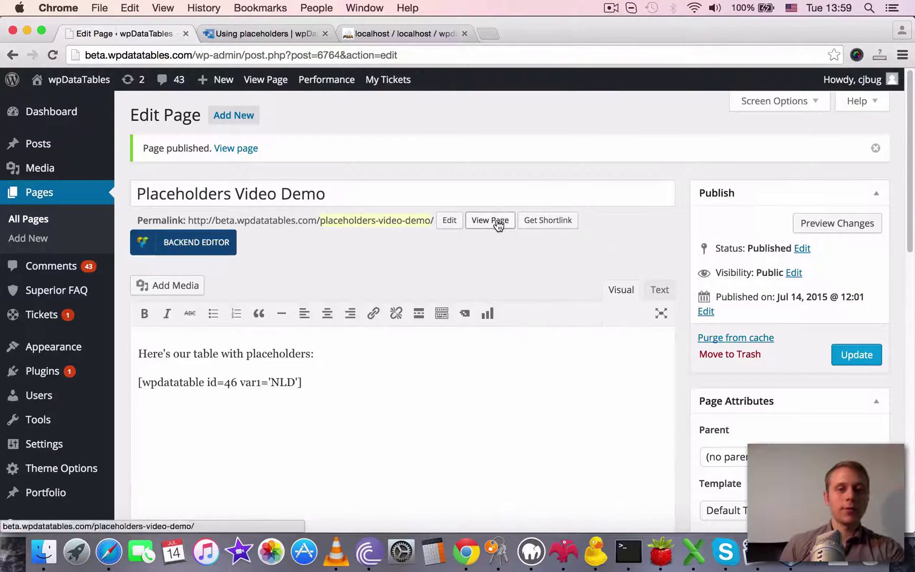
{"action": "left_click", "coordinate": [491, 220], "text": "super"}
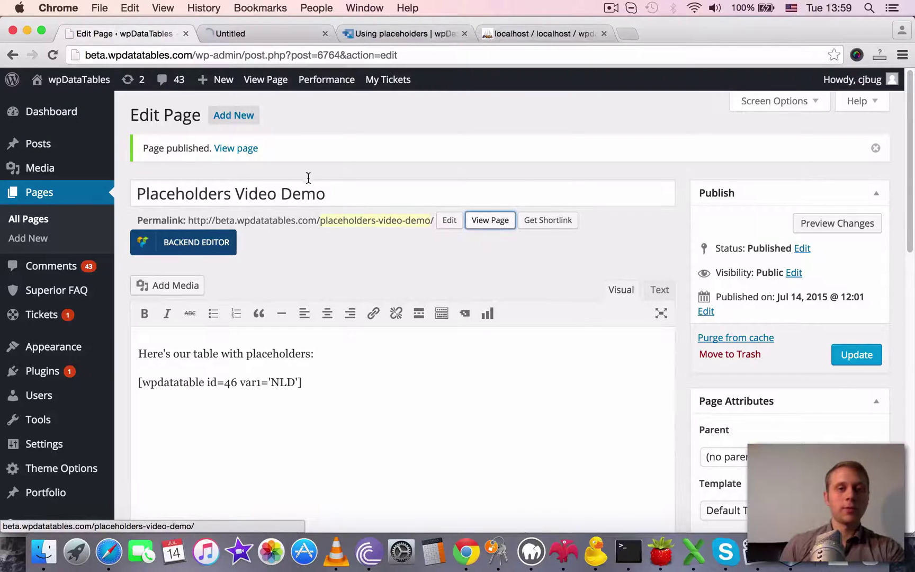
{"action": "left_click", "coordinate": [243, 33]}
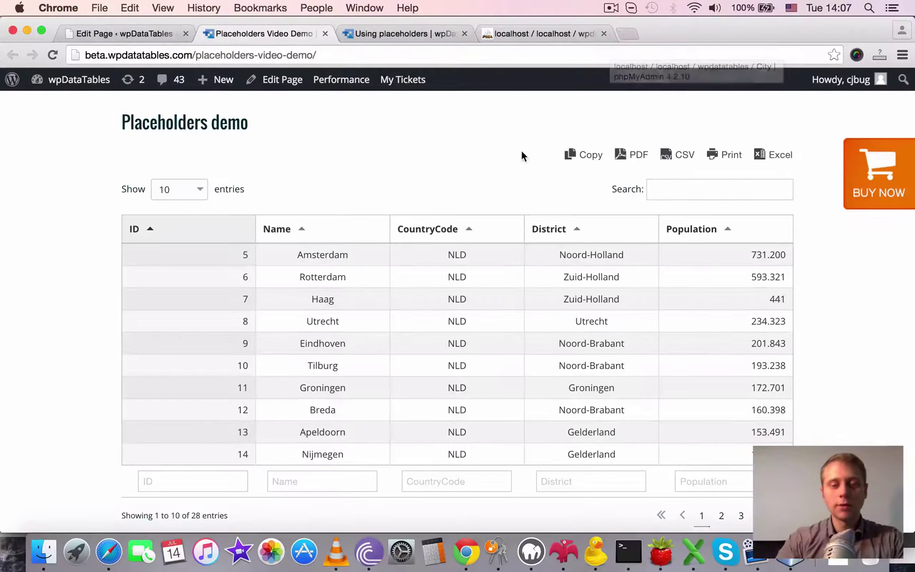
{"action": "scroll", "coordinate": [521, 156], "scroll_direction": "down", "scroll_amount": 1}
{"action": "left_click", "coordinate": [430, 199]}
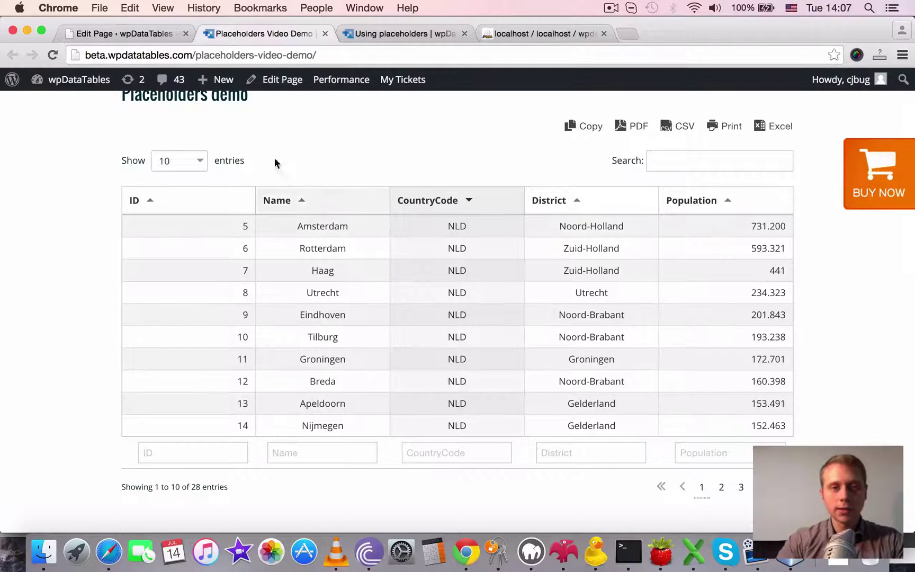
Duplicate the [wpdatatable id=46 var1='NLD'] shortcode line below the first one.
{"action": "left_click", "coordinate": [153, 33]}
{"action": "scroll", "coordinate": [289, 286], "scroll_direction": "down", "scroll_amount": 3}
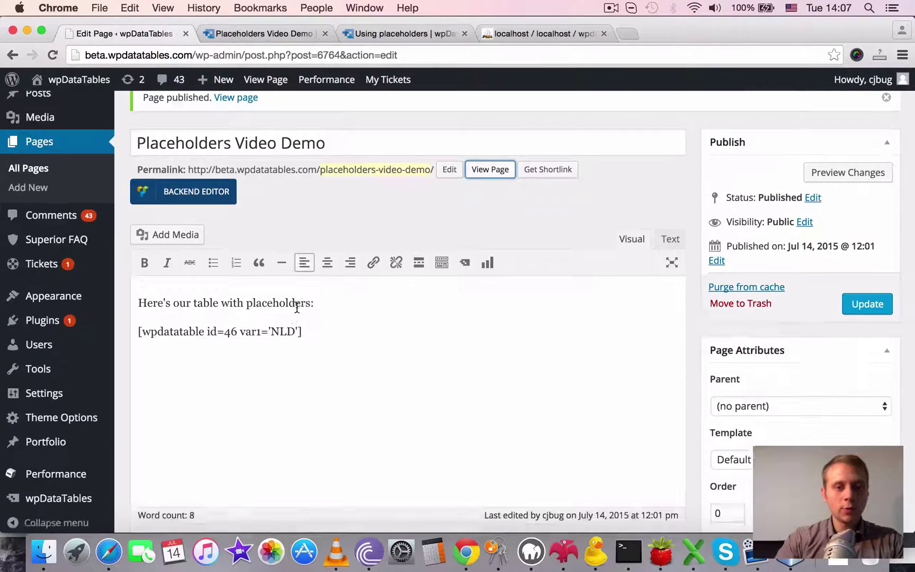
{"action": "left_click", "coordinate": [320, 353]}
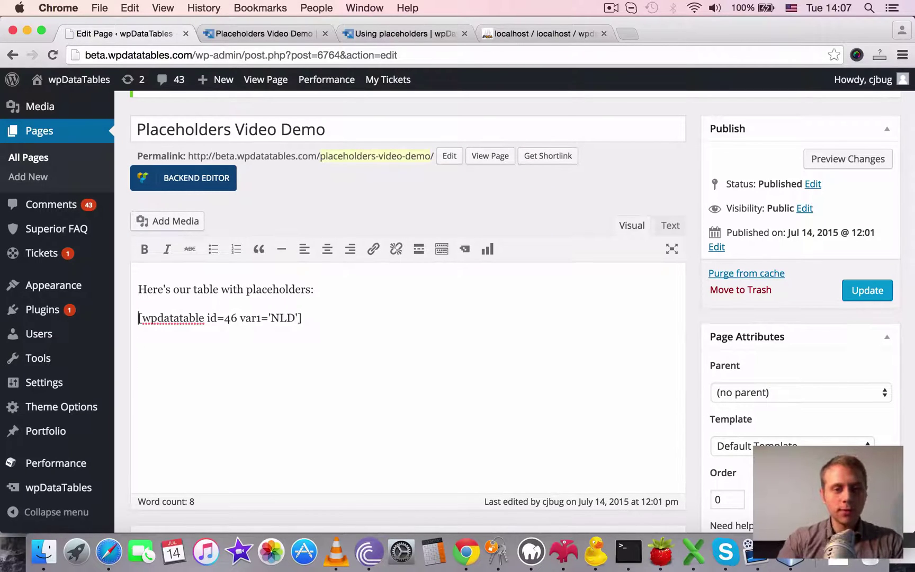
{"action": "key", "text": "shift+Down"}
{"action": "key", "text": "super+c"}
{"action": "key", "text": "Right"}
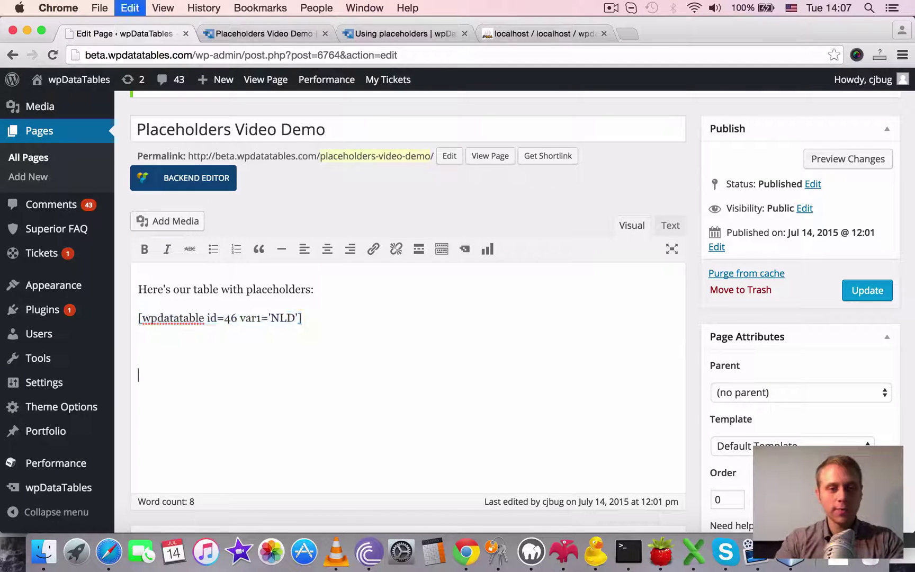
{"action": "key", "text": "super+v"}
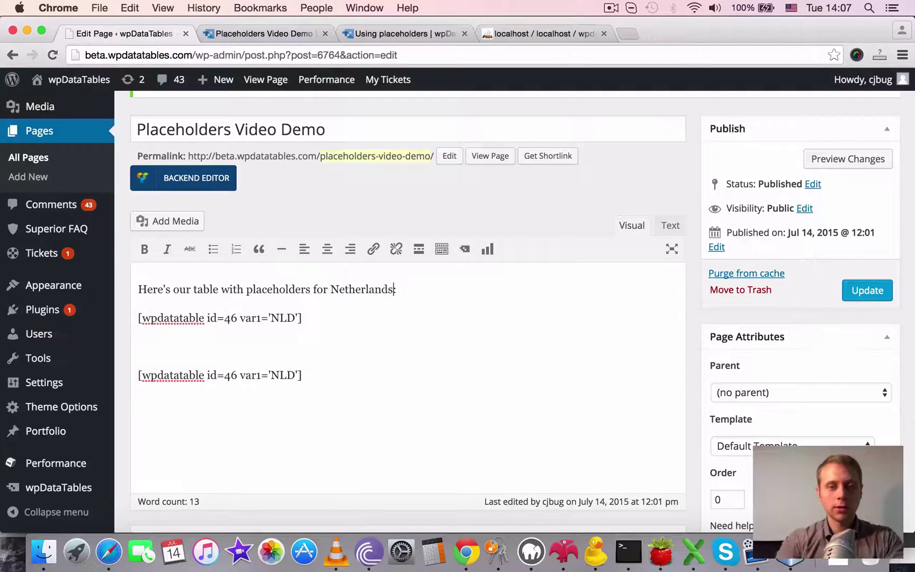
Go to page 2 of the City table and copy an Algerian city's DZA country code.
{"action": "left_click", "coordinate": [479, 31]}
{"action": "scroll", "coordinate": [509, 417], "scroll_direction": "down", "scroll_amount": 10}
{"action": "scroll", "coordinate": [498, 403], "scroll_direction": "up", "scroll_amount": 10}
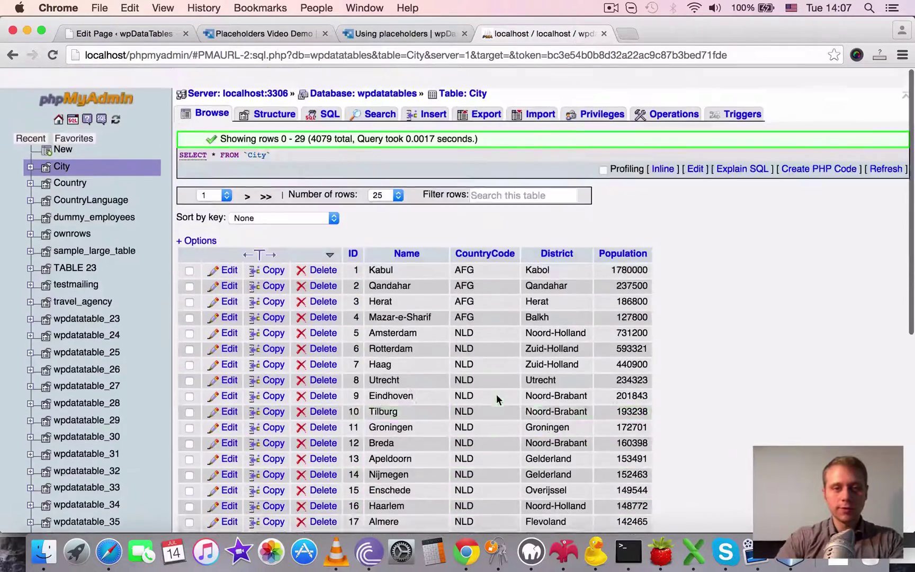
{"action": "scroll", "coordinate": [496, 394], "scroll_direction": "down", "scroll_amount": 1}
{"action": "left_click", "coordinate": [247, 175]}
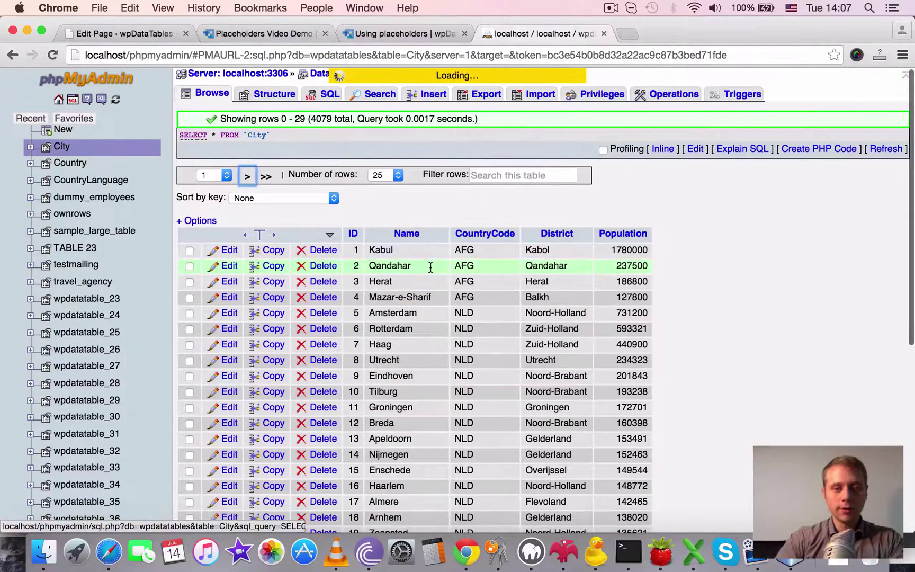
{"action": "scroll", "coordinate": [479, 341], "scroll_direction": "down", "scroll_amount": 2}
{"action": "double_click", "coordinate": [484, 352]}
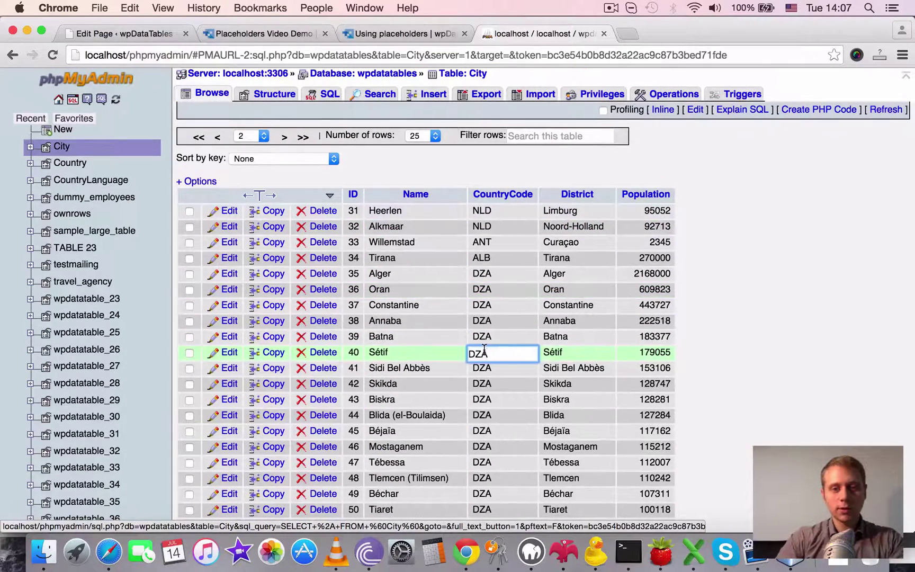
{"action": "left_click", "coordinate": [394, 34]}
Replace NLD with DZA in the second shortcode and update the published page.
{"action": "left_click", "coordinate": [249, 34]}
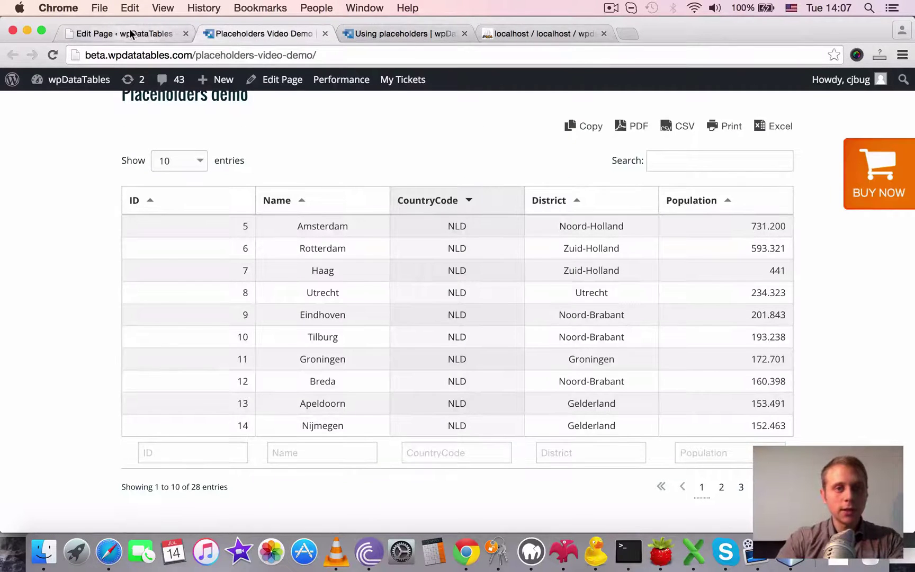
{"action": "left_click", "coordinate": [109, 33]}
{"action": "double_click", "coordinate": [281, 373]}
{"action": "key", "text": "super+v"}
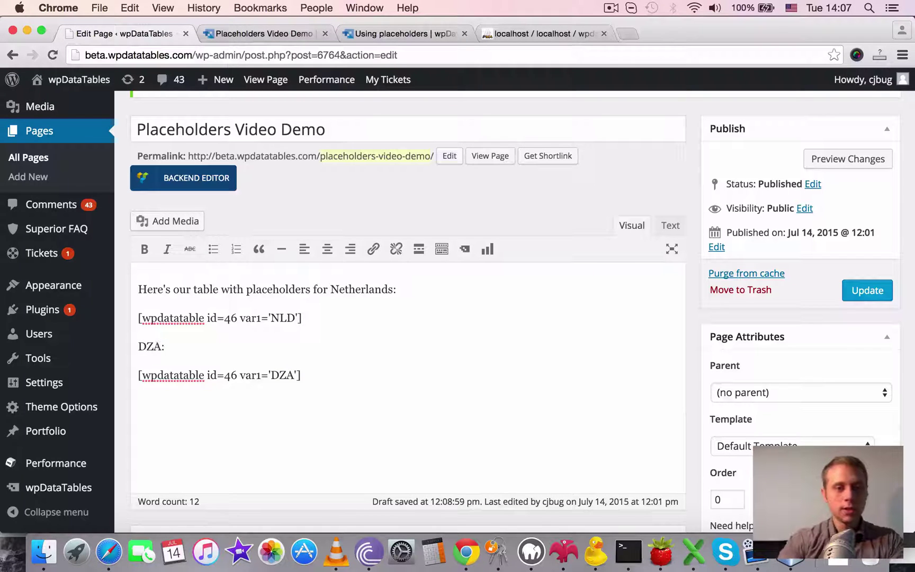
{"action": "left_click", "coordinate": [868, 291]}
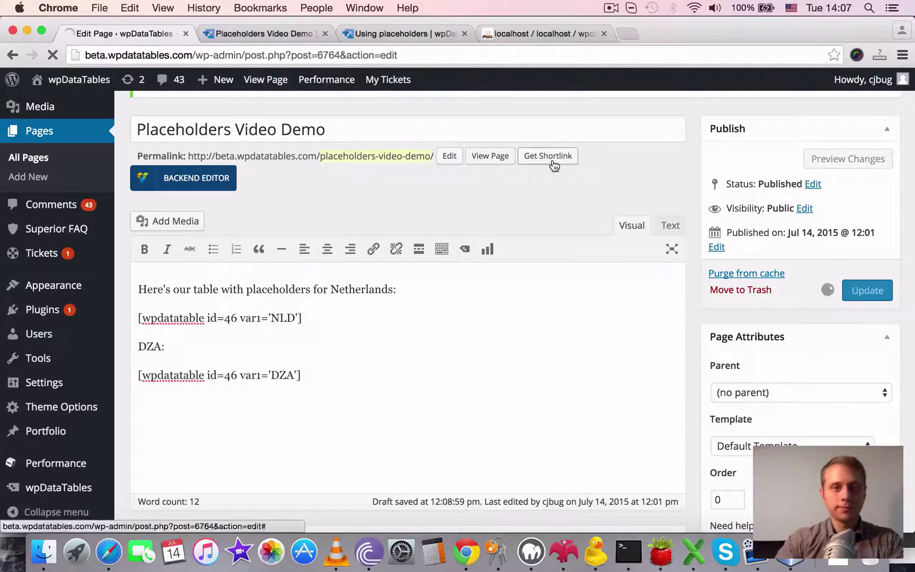
{"action": "mouse_move", "coordinate": [344, 80]}
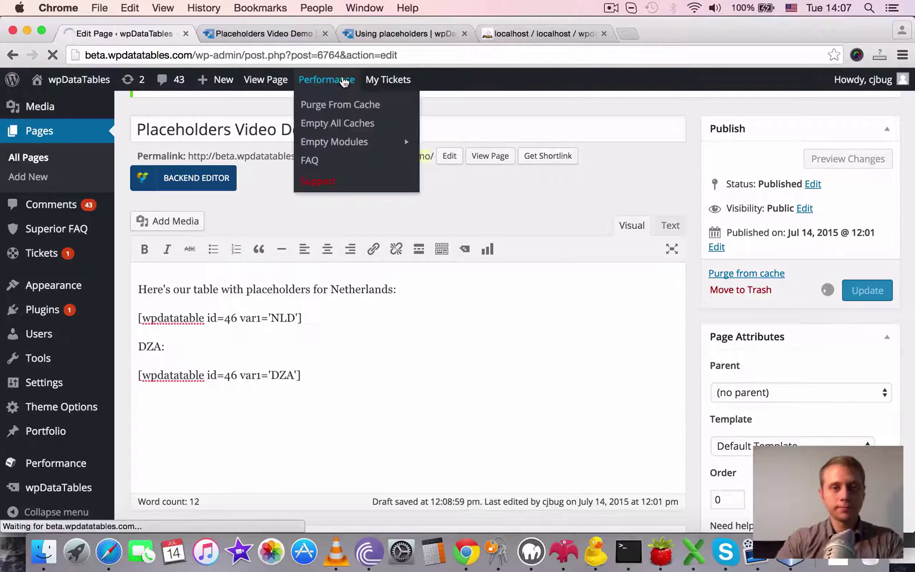
Reload the live page and scroll to the second table of 18 DZA cities from Alger.
{"action": "left_click", "coordinate": [237, 32]}
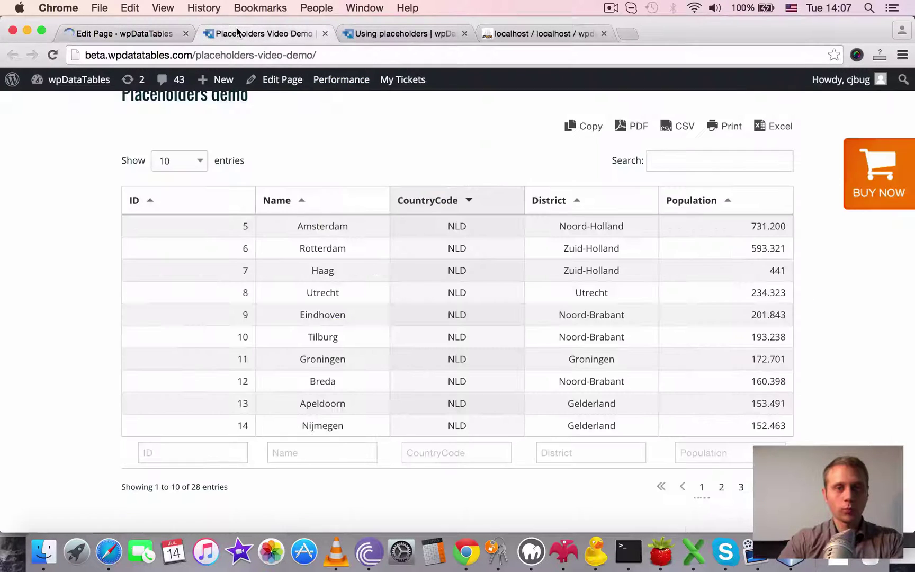
{"action": "key", "text": "super+r"}
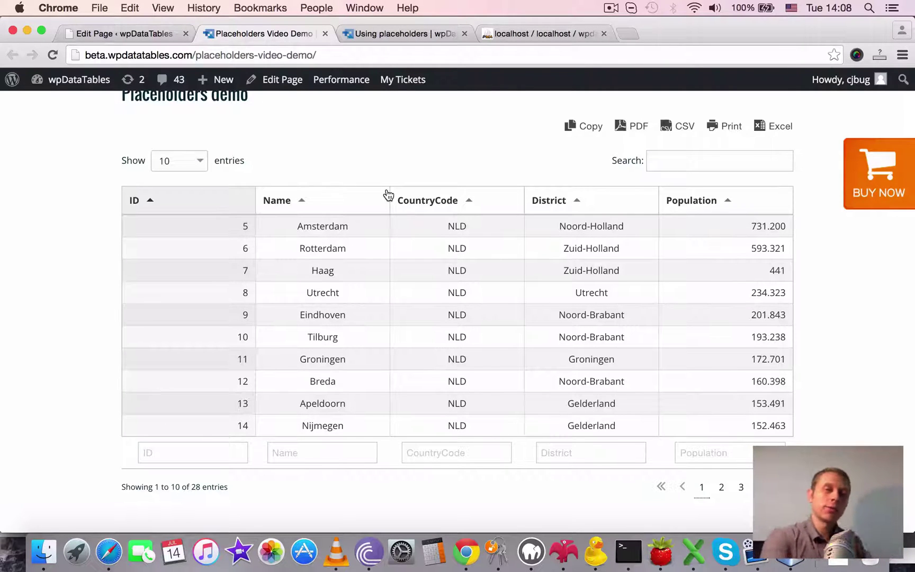
{"action": "scroll", "coordinate": [388, 195], "scroll_direction": "down", "scroll_amount": 5}
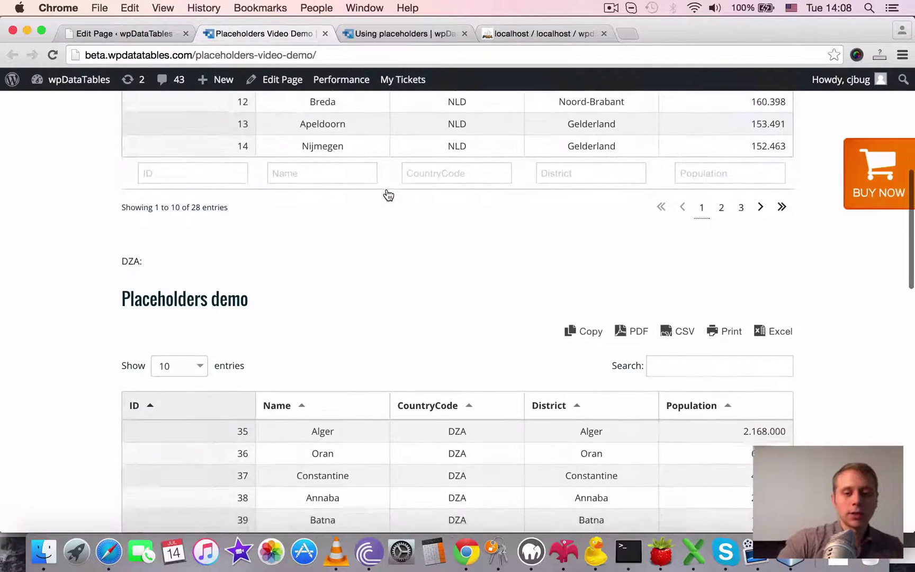
{"action": "scroll", "coordinate": [388, 195], "scroll_direction": "up", "scroll_amount": 4}
{"action": "scroll", "coordinate": [584, 244], "scroll_direction": "down", "scroll_amount": 1}
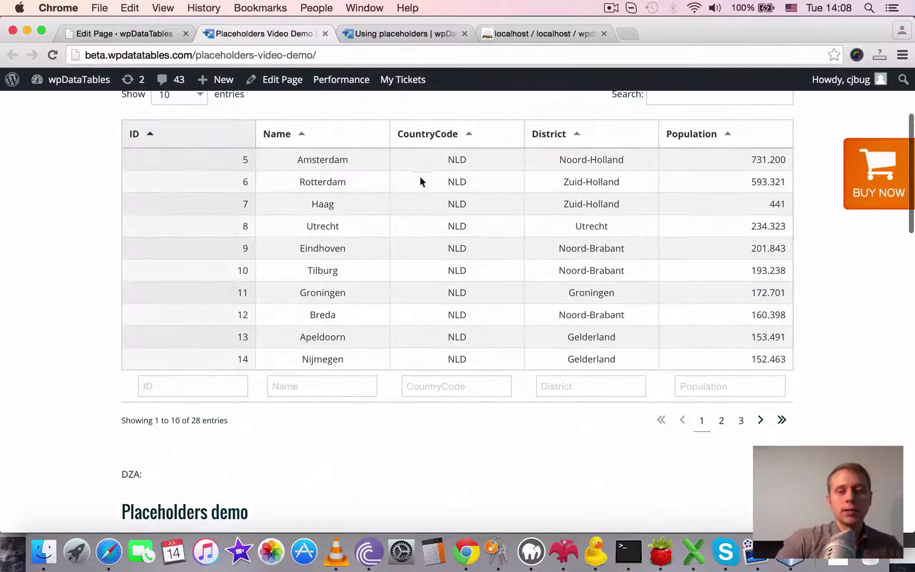
{"action": "scroll", "coordinate": [486, 177], "scroll_direction": "down", "scroll_amount": 6}
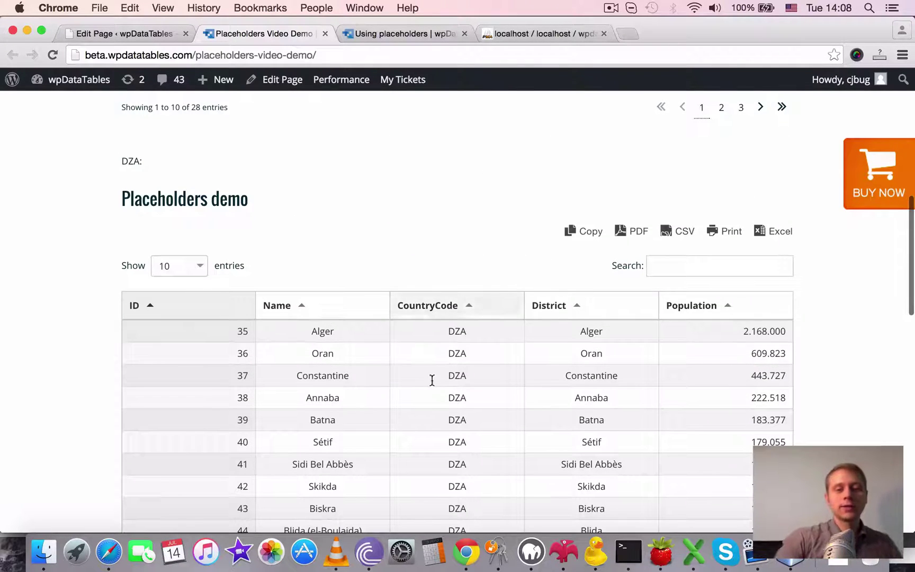
{"action": "scroll", "coordinate": [488, 345], "scroll_direction": "down", "scroll_amount": 2}
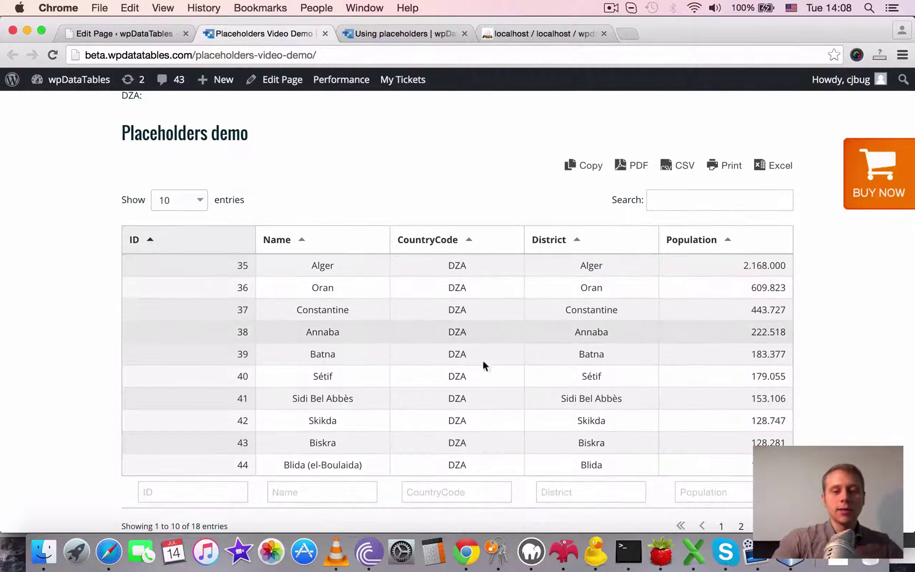
{"action": "scroll", "coordinate": [530, 394], "scroll_direction": "down", "scroll_amount": 3}
{"action": "scroll", "coordinate": [551, 403], "scroll_direction": "down", "scroll_amount": 1}
{"action": "scroll", "coordinate": [612, 108], "scroll_direction": "up", "scroll_amount": 2}
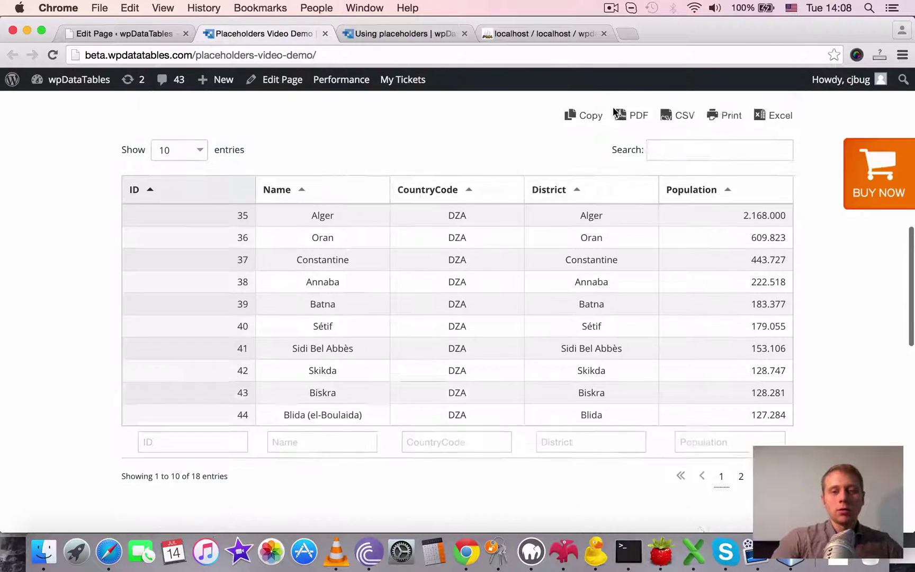
{"action": "left_click", "coordinate": [144, 40]}
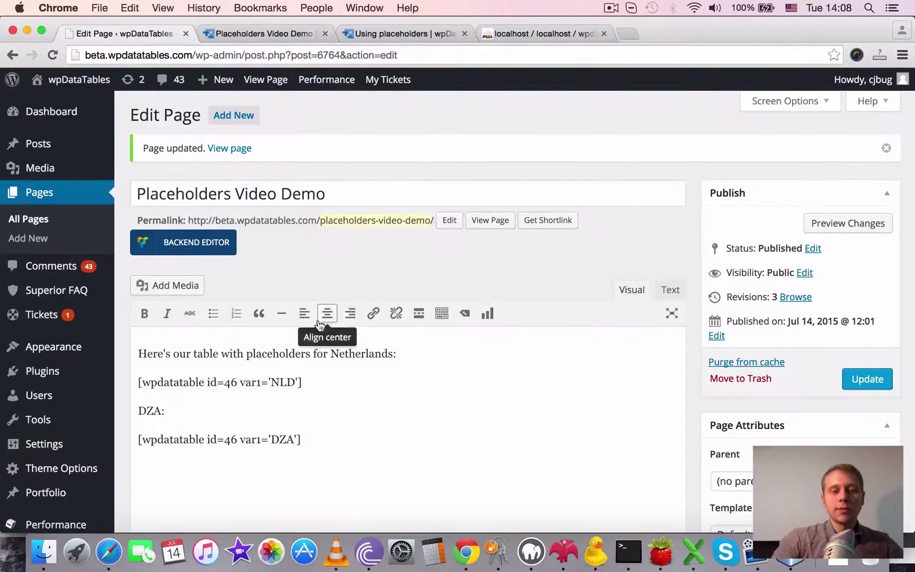
{"action": "left_click", "coordinate": [281, 37]}
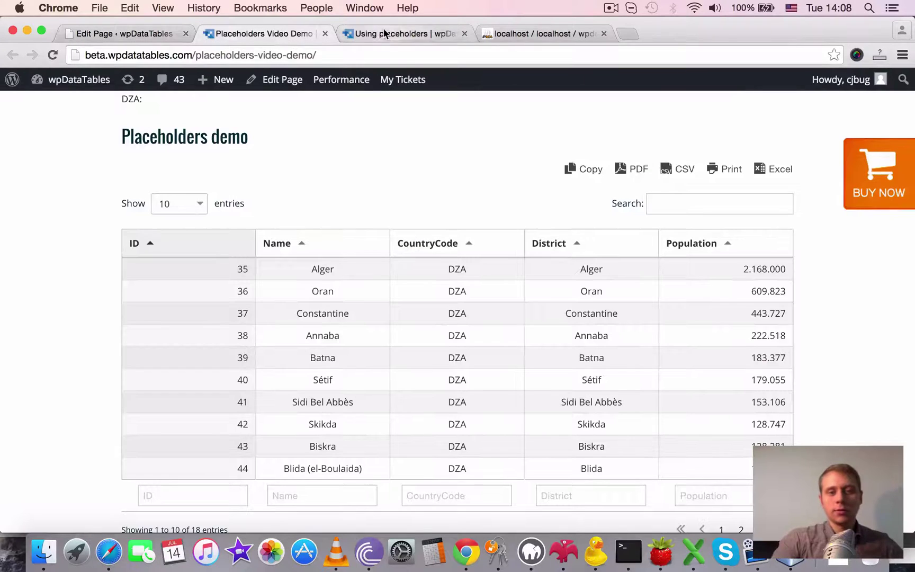
{"action": "left_click", "coordinate": [451, 245]}
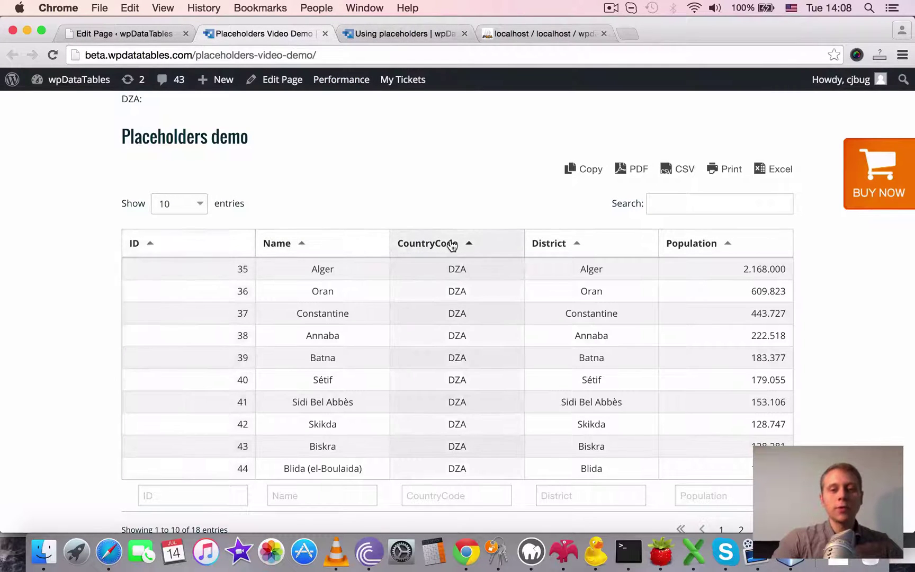
{"action": "left_click", "coordinate": [147, 35]}
{"action": "scroll", "coordinate": [422, 198], "scroll_direction": "down", "scroll_amount": 10}
{"action": "scroll", "coordinate": [421, 198], "scroll_direction": "down", "scroll_amount": 5}
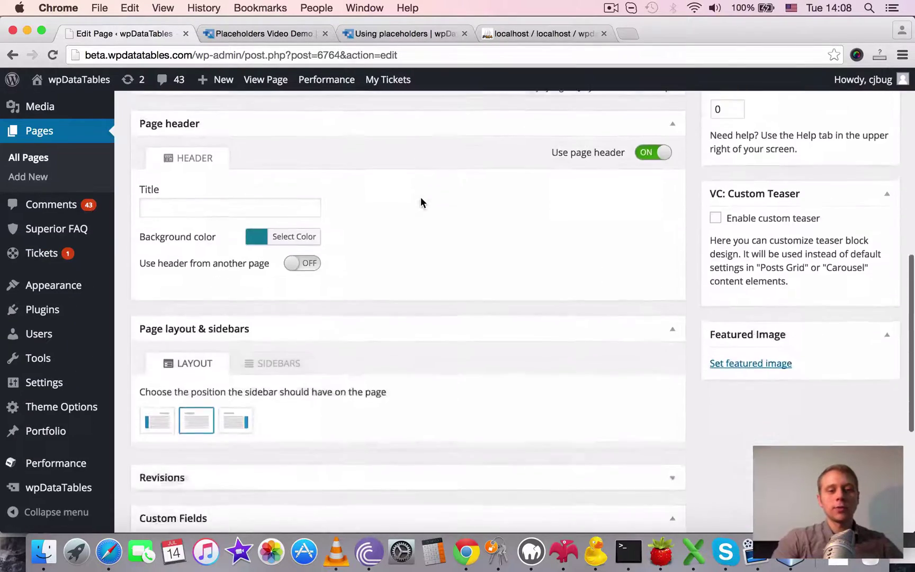
{"action": "scroll", "coordinate": [420, 197], "scroll_direction": "up", "scroll_amount": 10}
{"action": "left_click", "coordinate": [409, 32]}
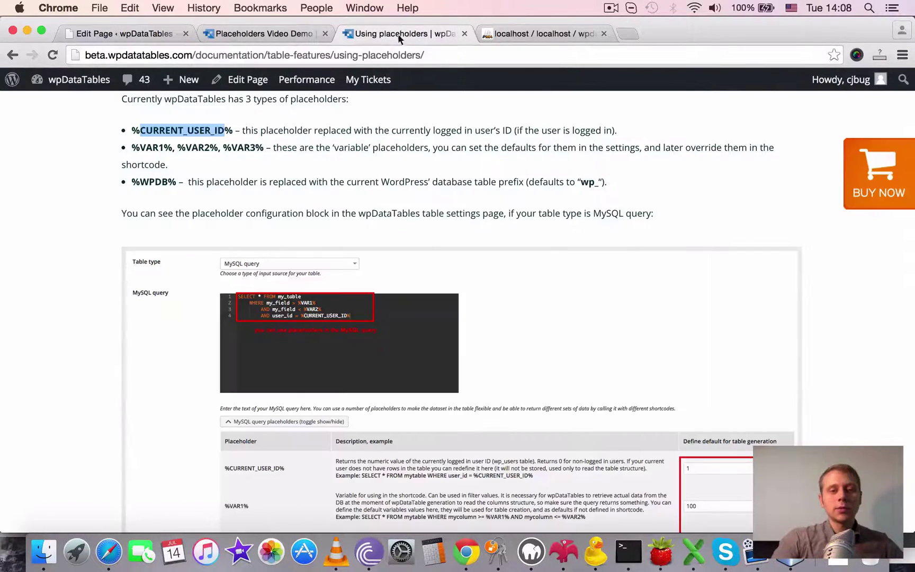
{"action": "left_click", "coordinate": [291, 32]}
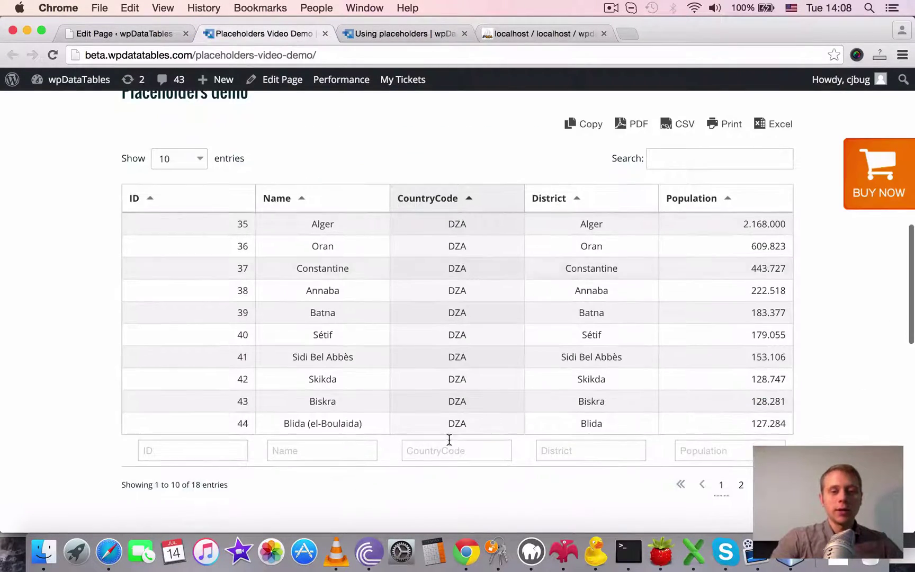
{"action": "left_click", "coordinate": [133, 33]}
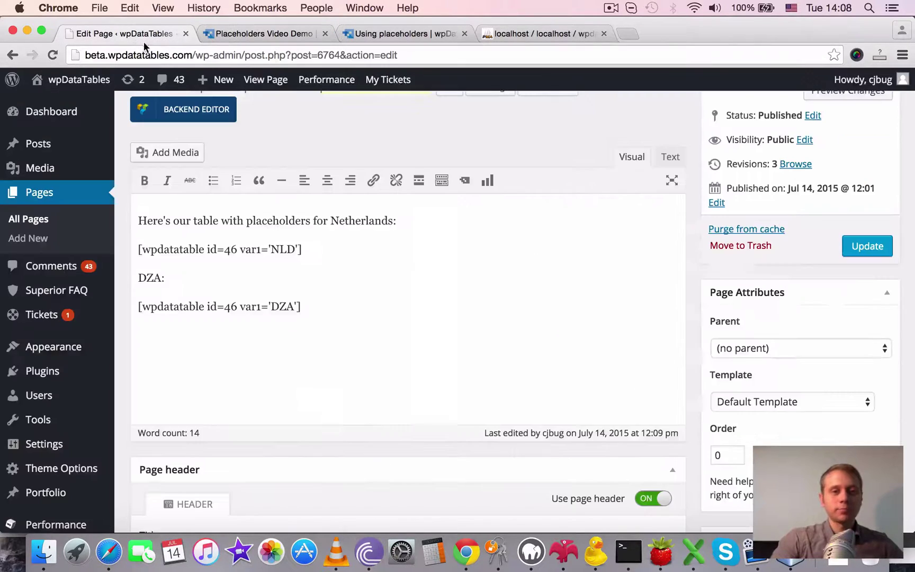
{"action": "scroll", "coordinate": [388, 290], "scroll_direction": "down", "scroll_amount": 10}
{"action": "scroll", "coordinate": [388, 290], "scroll_direction": "up", "scroll_amount": 9}
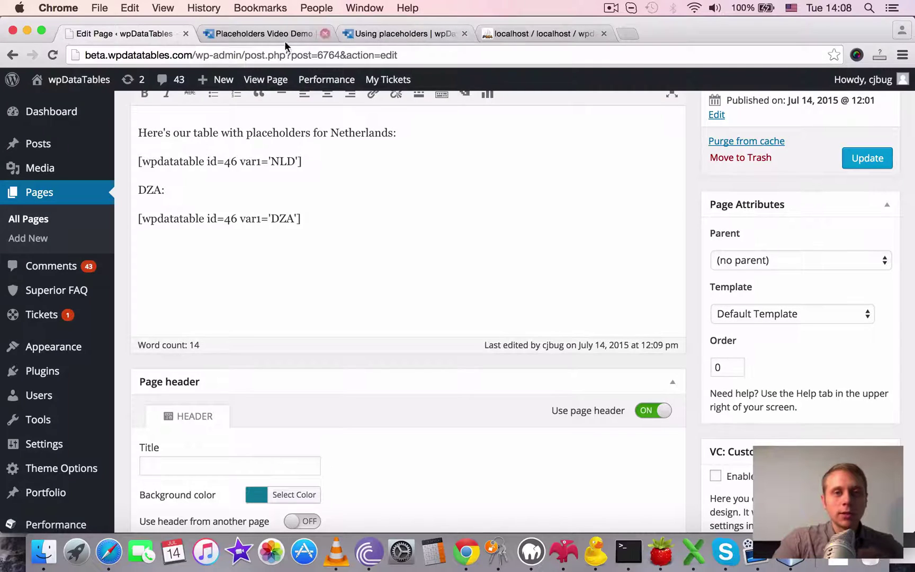
{"action": "left_click", "coordinate": [401, 34]}
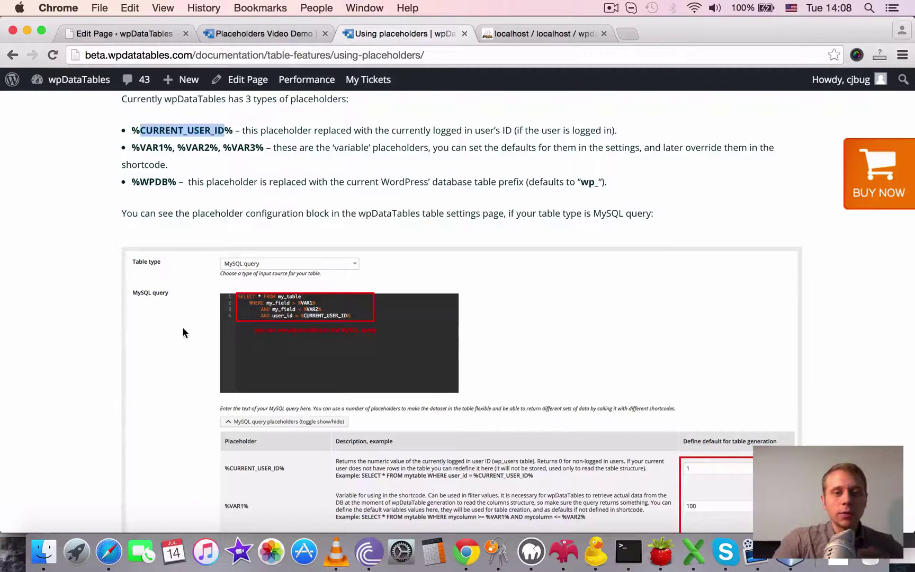
{"action": "left_click", "coordinate": [167, 38]}
{"action": "scroll", "coordinate": [139, 460], "scroll_direction": "down", "scroll_amount": 3}
Open the Placeholders demo table's settings from the last page of the wpDataTables list.
{"action": "mouse_move", "coordinate": [59, 488]}
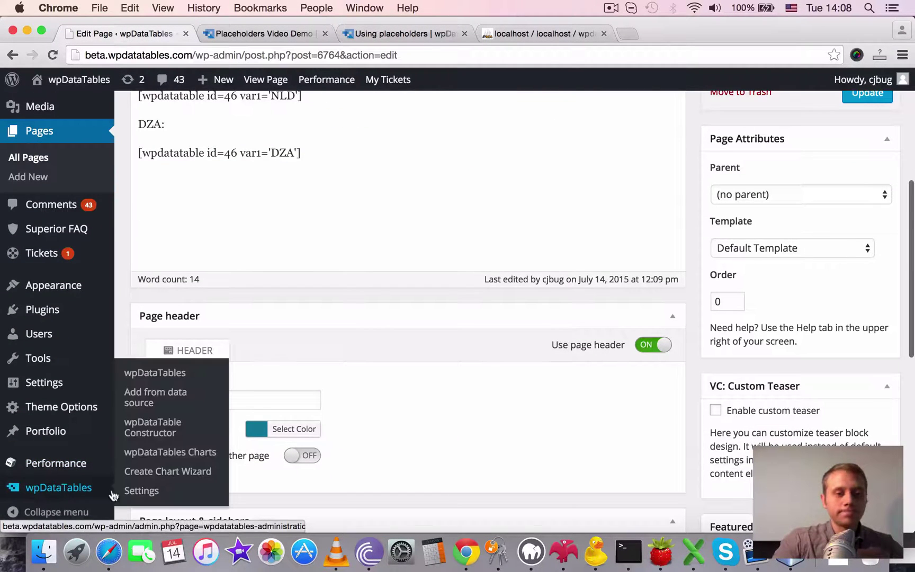
{"action": "left_click", "coordinate": [166, 381]}
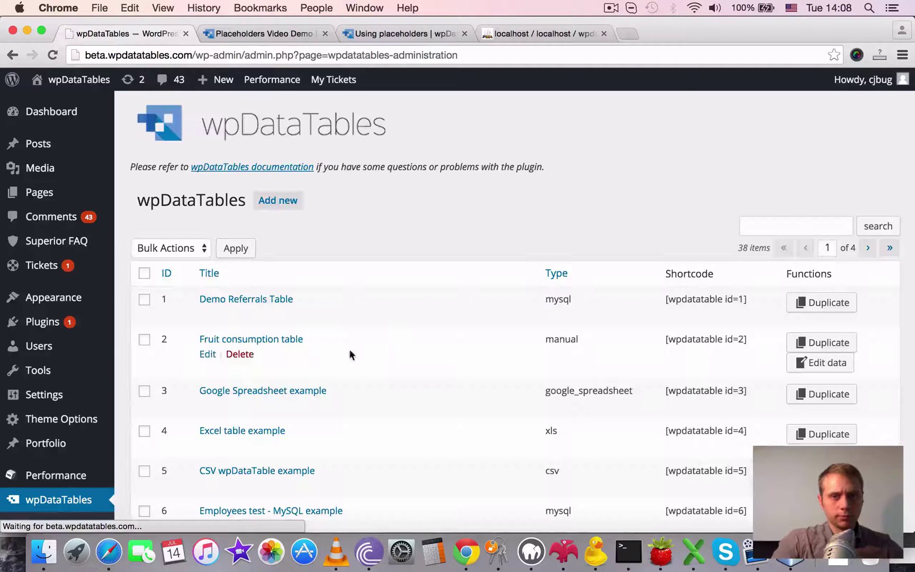
{"action": "left_click", "coordinate": [889, 241]}
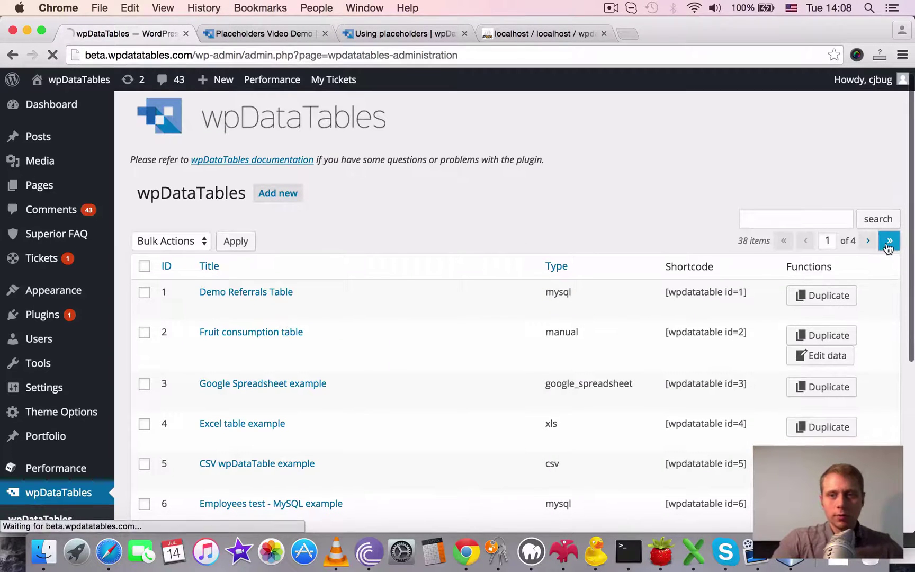
{"action": "scroll", "coordinate": [348, 307], "scroll_direction": "down", "scroll_amount": 5}
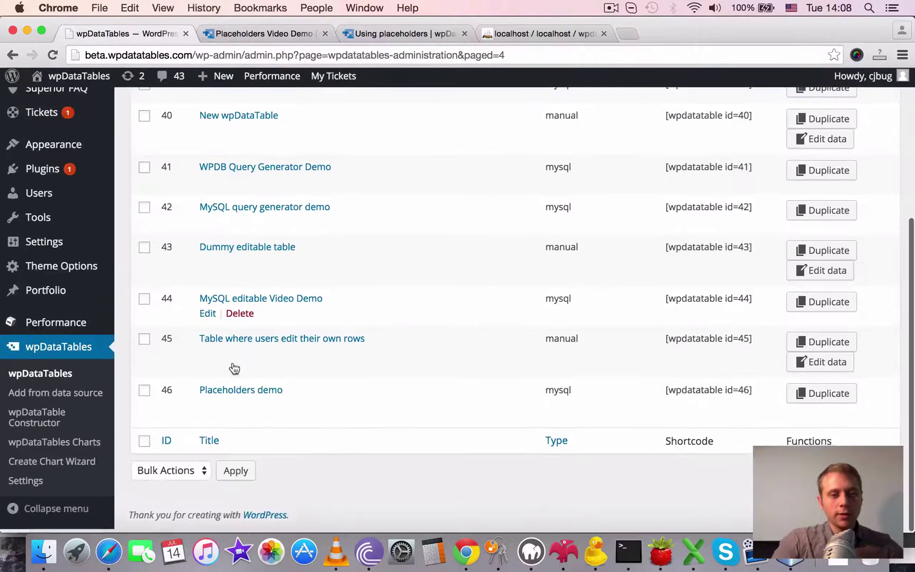
{"action": "left_click", "coordinate": [212, 409]}
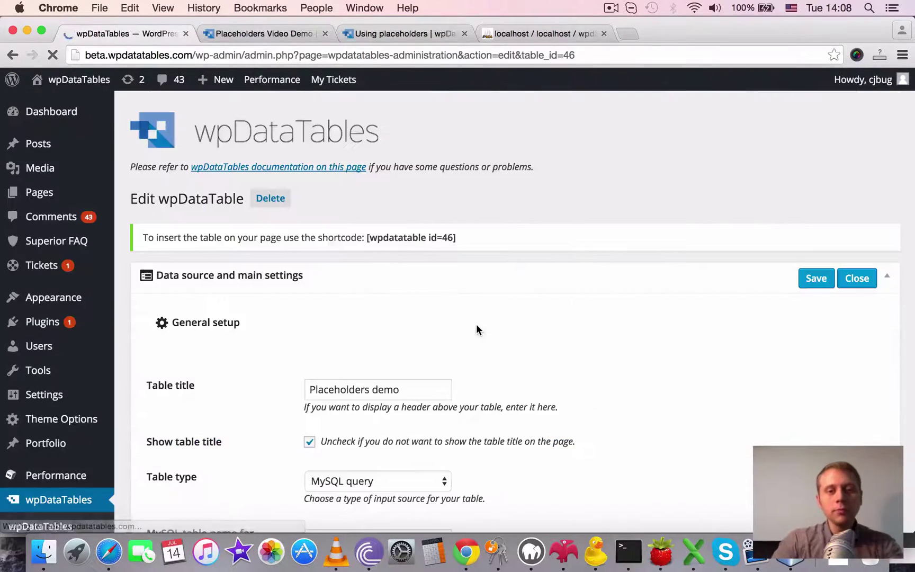
Set the CountryCode column's default filter value to %VAR1% and save the table.
{"action": "scroll", "coordinate": [671, 345], "scroll_direction": "down", "scroll_amount": 15}
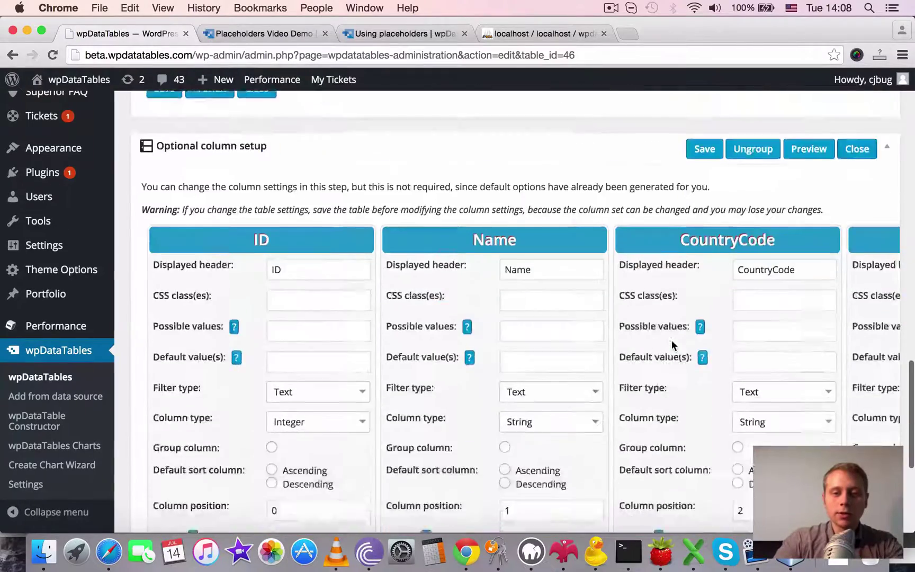
{"action": "scroll", "coordinate": [672, 339], "scroll_direction": "down", "scroll_amount": 2}
{"action": "scroll", "coordinate": [672, 339], "scroll_direction": "right", "scroll_amount": 5}
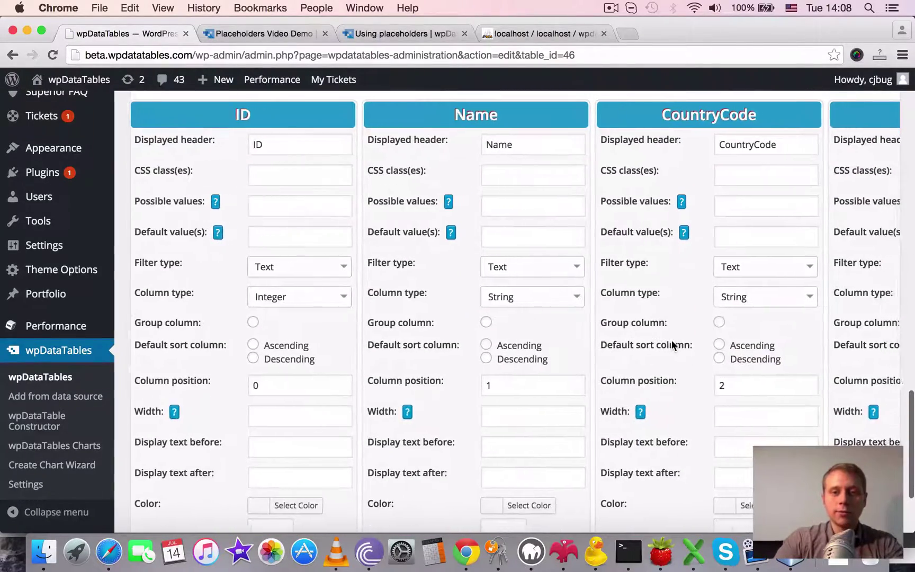
{"action": "left_click", "coordinate": [631, 239]}
{"action": "scroll", "coordinate": [629, 235], "scroll_direction": "up", "scroll_amount": 2}
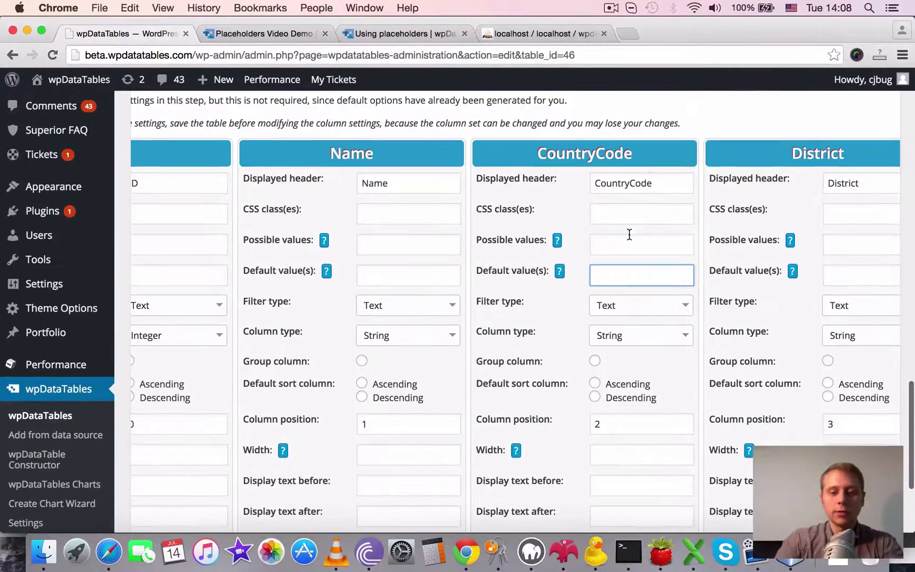
{"action": "type", "text": "%V"}
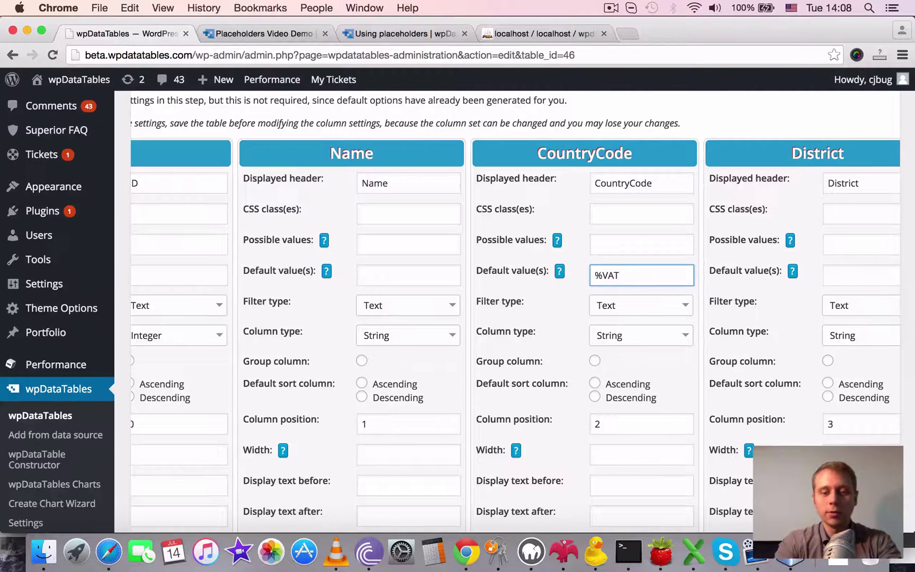
{"action": "type", "text": "AR1%"}
{"action": "scroll", "coordinate": [391, 284], "scroll_direction": "down", "scroll_amount": 8}
{"action": "scroll", "coordinate": [367, 300], "scroll_direction": "left", "scroll_amount": 5}
{"action": "left_click", "coordinate": [158, 450]}
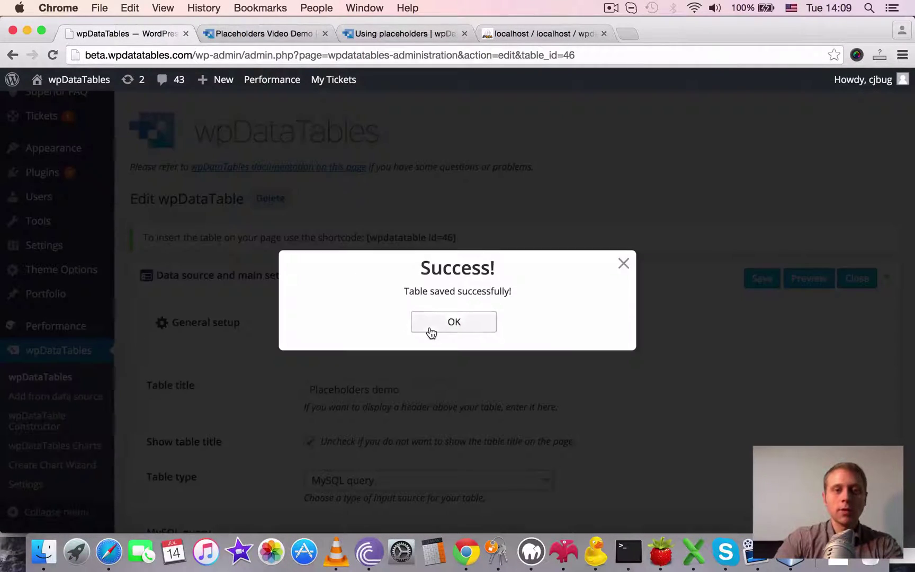
{"action": "left_click", "coordinate": [431, 332]}
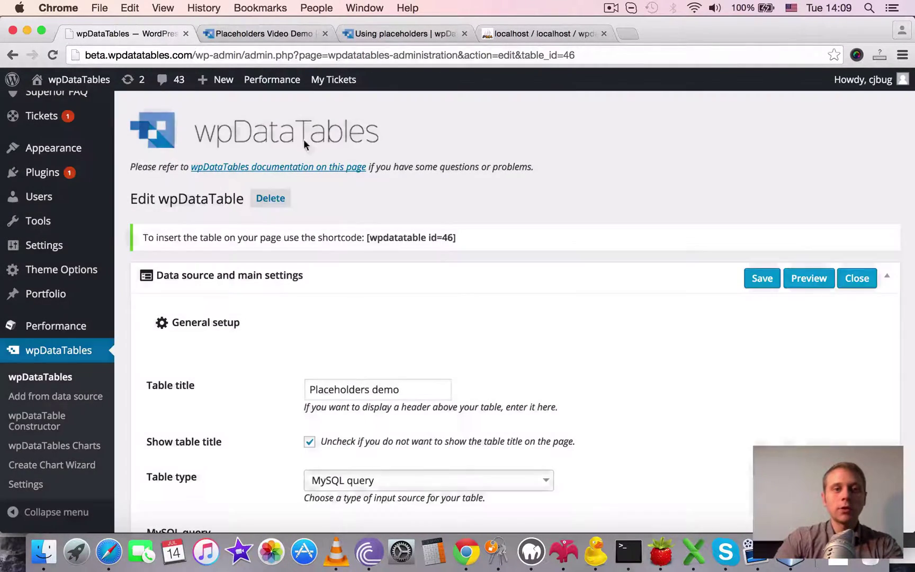
{"action": "left_click", "coordinate": [278, 35]}
Reload the demo page and confirm each table's CountryCode filter is prefilled with NLD and DZA.
{"action": "scroll", "coordinate": [413, 263], "scroll_direction": "up", "scroll_amount": 2}
{"action": "key", "text": "super+r"}
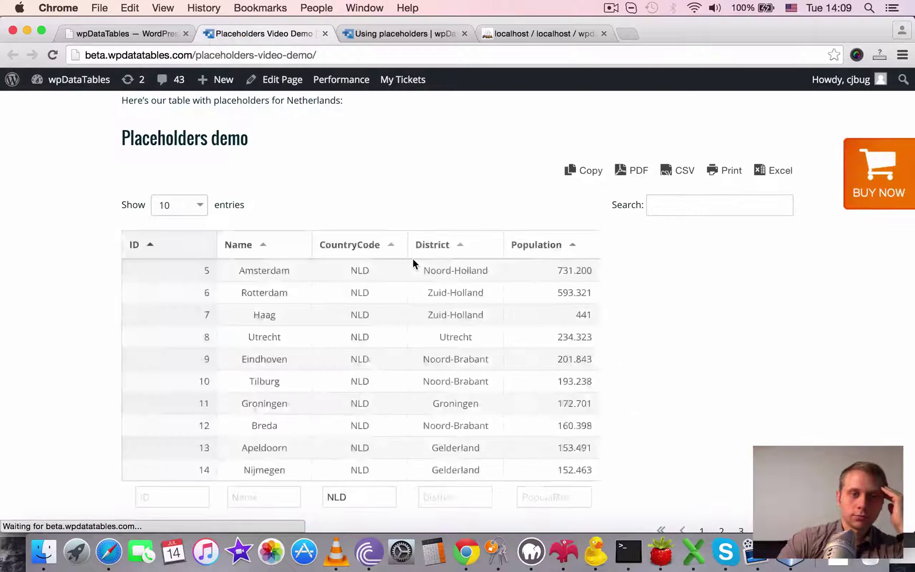
{"action": "scroll", "coordinate": [413, 258], "scroll_direction": "down", "scroll_amount": 5}
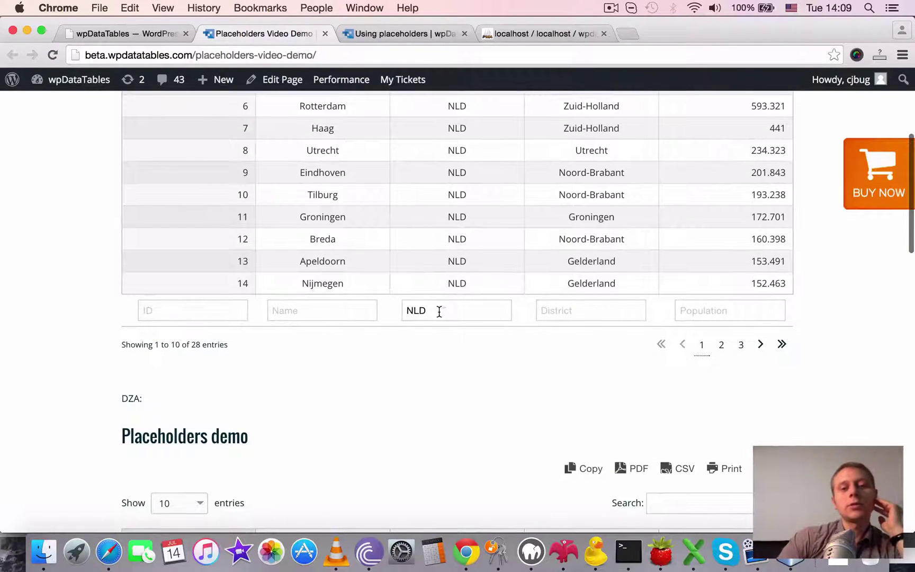
{"action": "scroll", "coordinate": [447, 359], "scroll_direction": "down", "scroll_amount": 12}
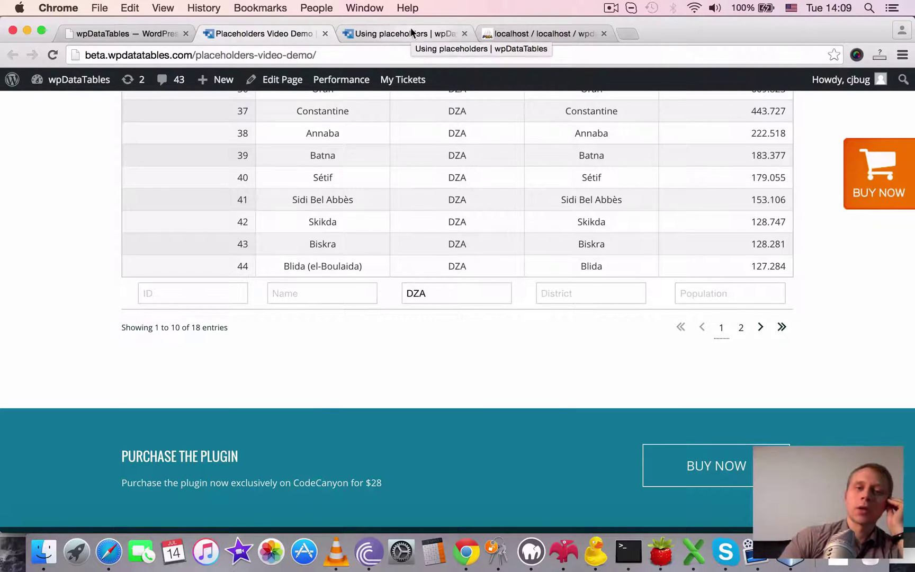
{"action": "scroll", "coordinate": [404, 228], "scroll_direction": "up", "scroll_amount": 5}
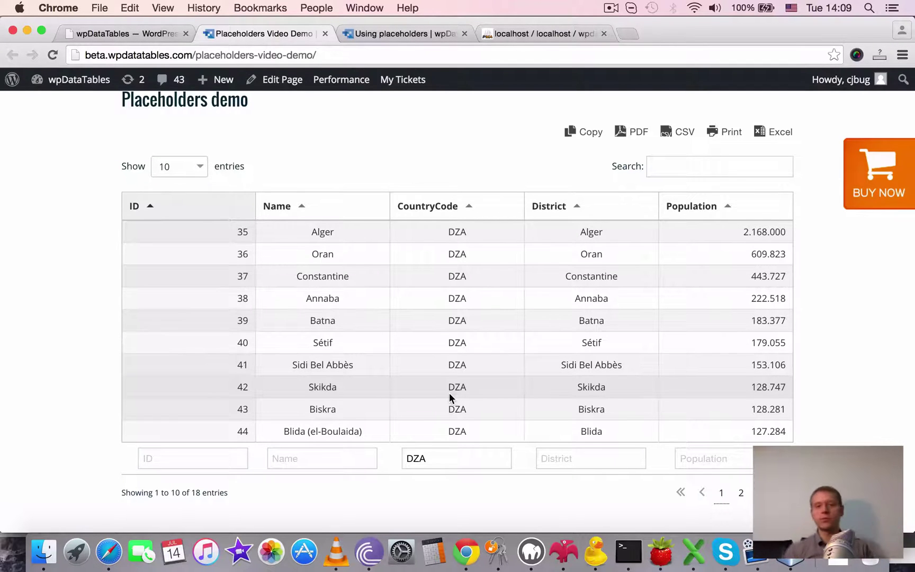
Return to the Placeholders demo settings and scroll to the MySQL query filtering CountryCode by '%VAR1%'.
{"action": "left_click", "coordinate": [130, 33]}
{"action": "scroll", "coordinate": [366, 269], "scroll_direction": "down", "scroll_amount": 5}
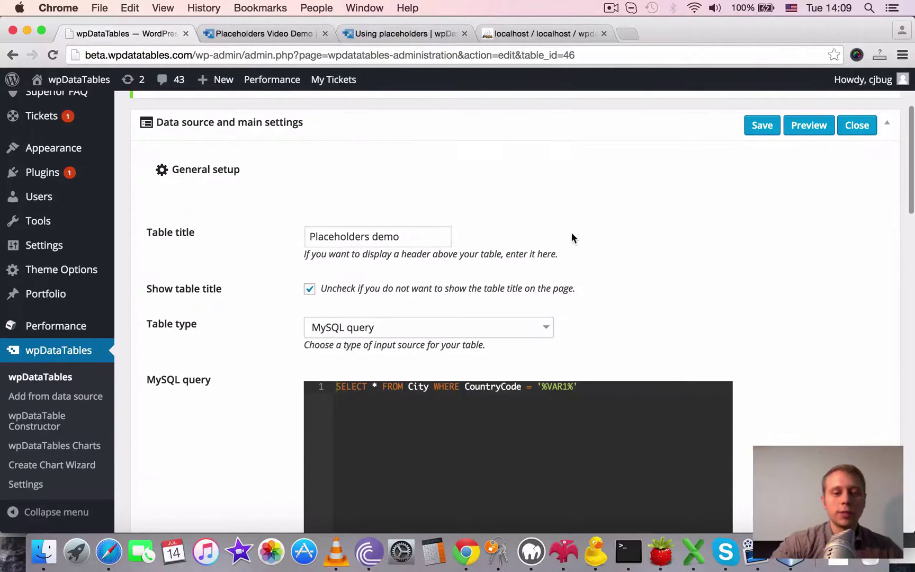
{"action": "scroll", "coordinate": [570, 237], "scroll_direction": "down", "scroll_amount": 3}
{"action": "scroll", "coordinate": [570, 238], "scroll_direction": "down", "scroll_amount": 2}
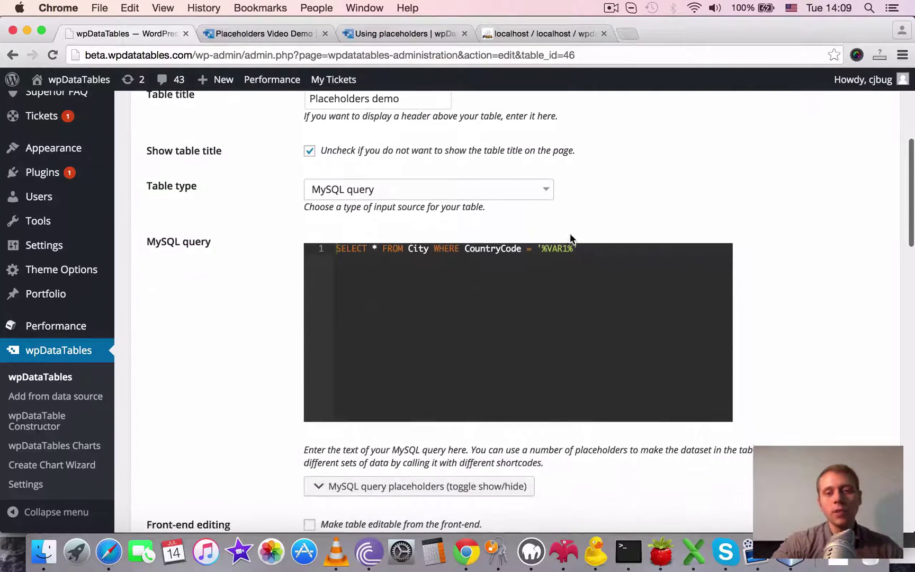